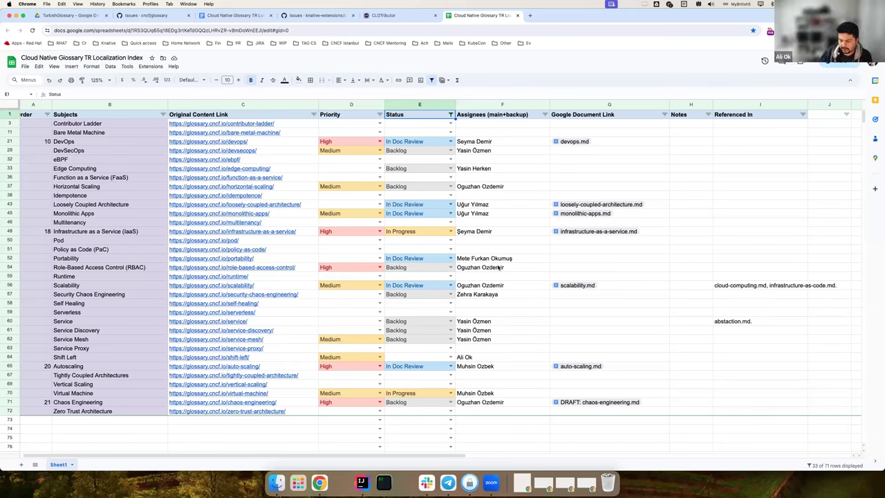
- Move from the filtered Status header into the data and back to the Order column
{"action": "key", "text": "Down"}
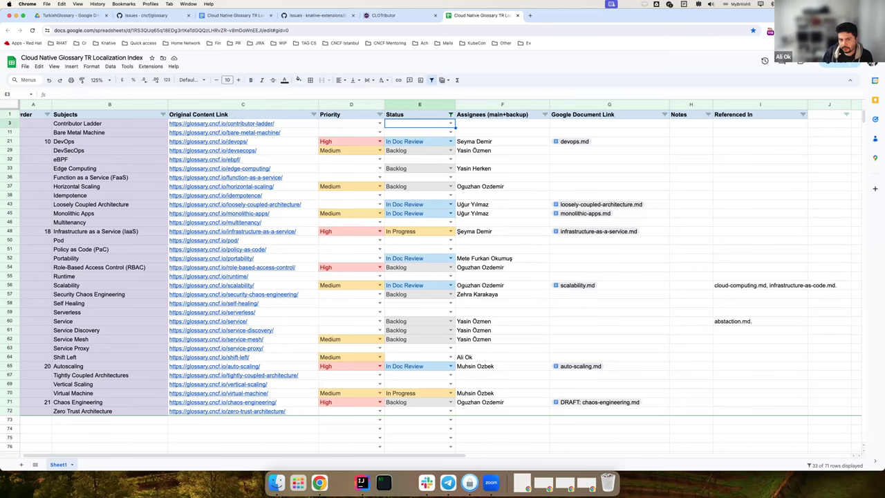
{"action": "key", "text": "Left"}
{"action": "key", "text": "Left"}
{"action": "key", "text": "Left"}
{"action": "key", "text": "Left"}
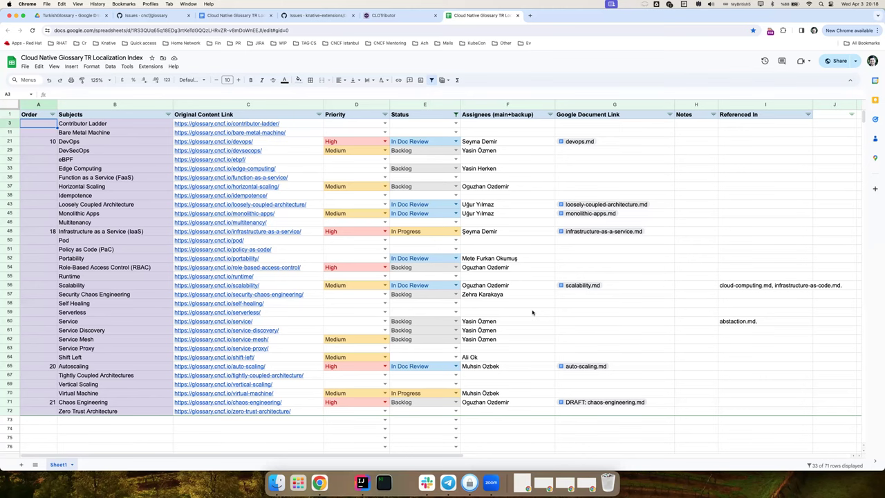
- Check the assignees for Shift Left, Loosely Coupled Architecture and Monolithic Apps
{"action": "left_click", "coordinate": [513, 358]}
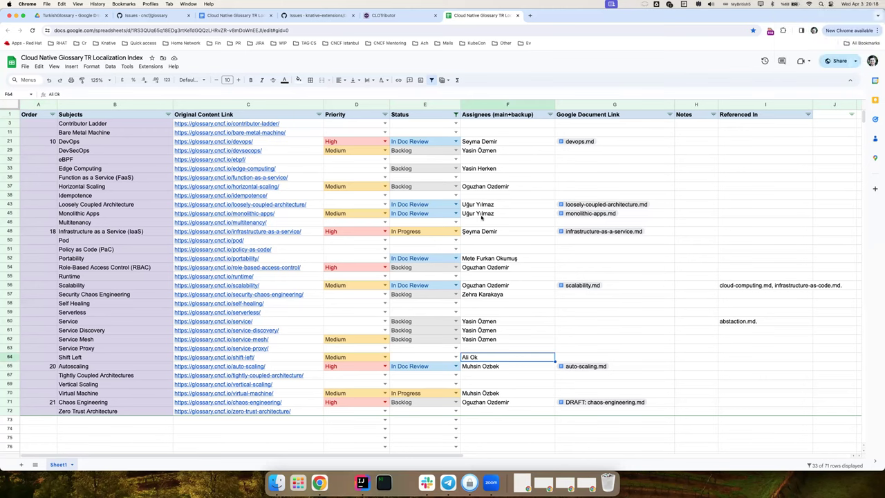
{"action": "left_click_drag", "start_coordinate": [484, 206], "coordinate": [482, 215]}
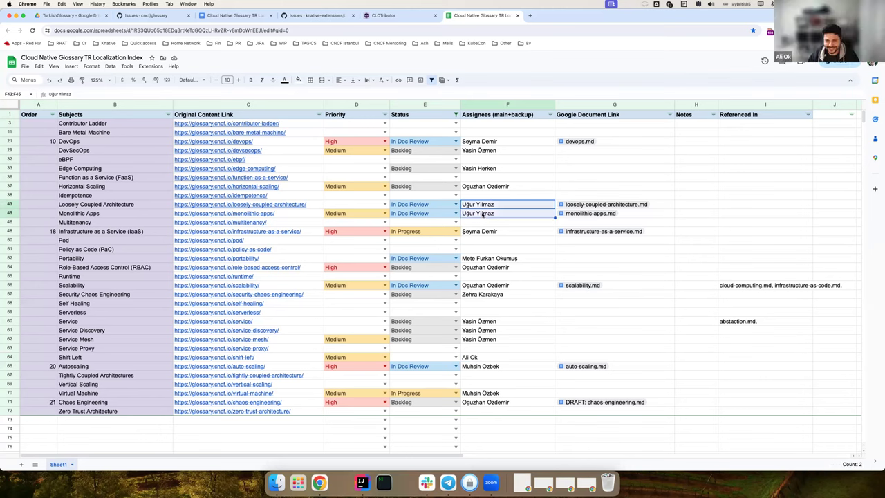
{"action": "key", "text": "Up"}
{"action": "left_click", "coordinate": [508, 204]}
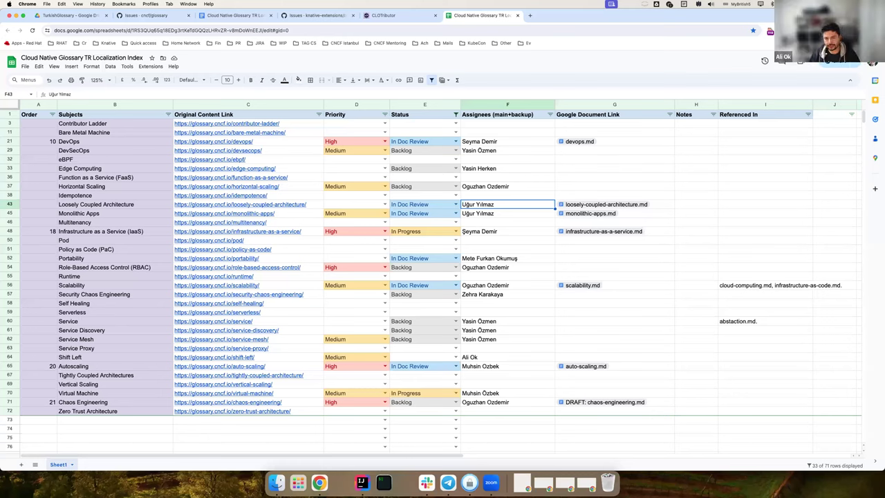
- Check the Role-Based Access Control and Autoscaling assignees, then preview the loosely-coupled-architecture.md link
{"action": "left_click", "coordinate": [508, 267]}
{"action": "left_click", "coordinate": [507, 366]}
{"action": "left_click", "coordinate": [507, 356]}
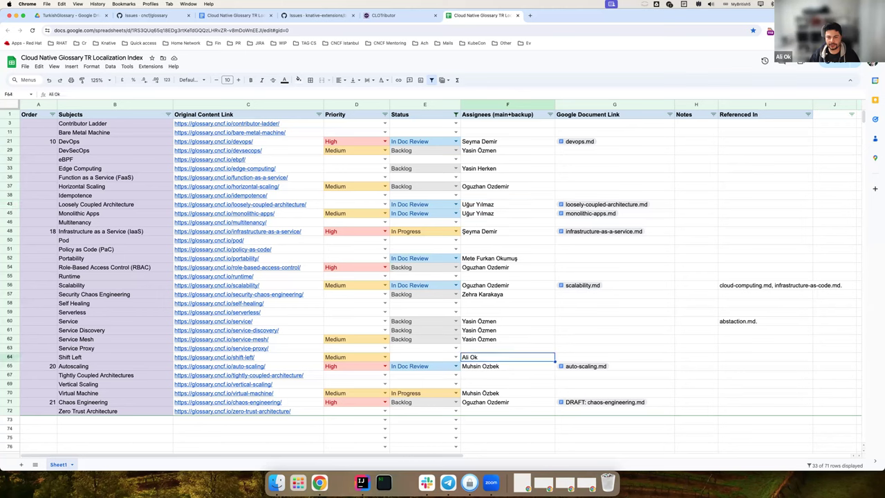
{"action": "left_click", "coordinate": [499, 206]}
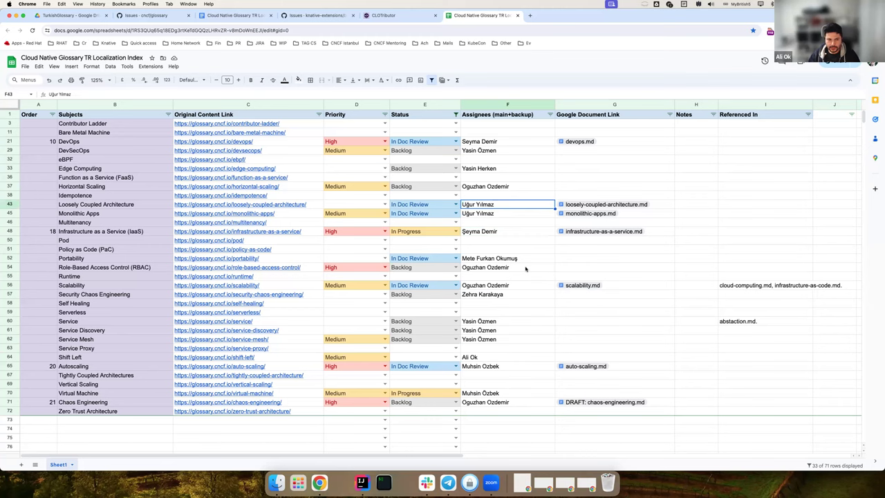
{"action": "key", "text": "shift+Down"}
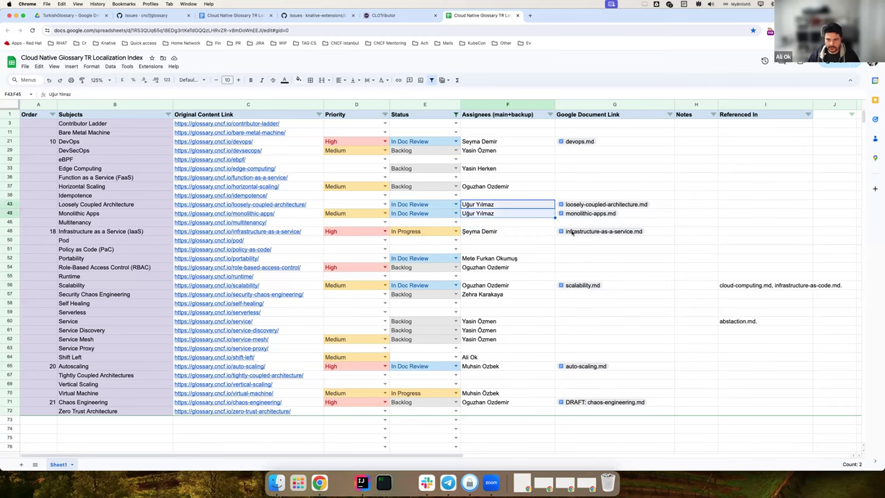
{"action": "left_click", "coordinate": [588, 205]}
- Open loosely-coupled-architecture.md and monolithic-apps.md in new tabs and scroll through them
{"action": "left_click", "coordinate": [593, 217]}
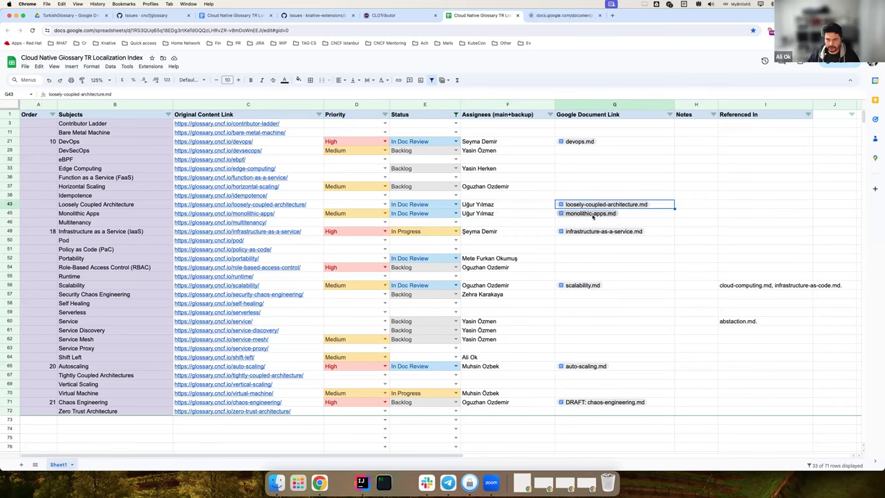
{"action": "left_click", "coordinate": [593, 226]}
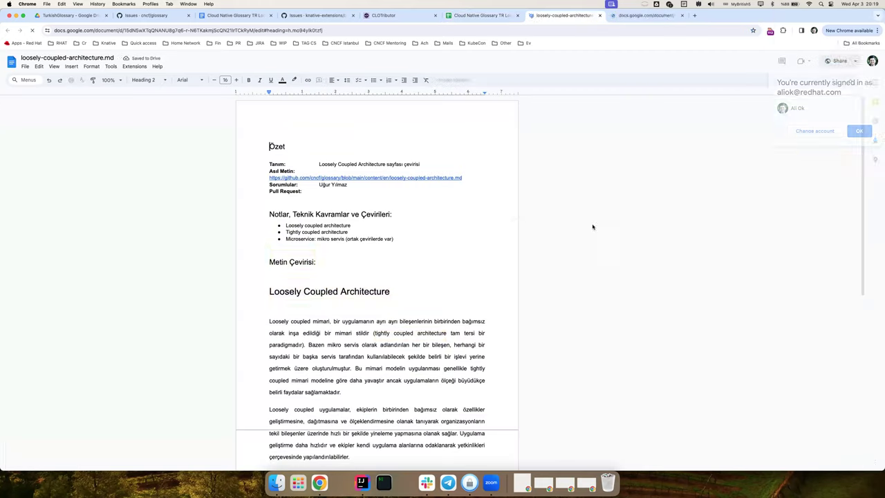
{"action": "scroll", "coordinate": [479, 261], "scroll_direction": "down", "scroll_amount": 3}
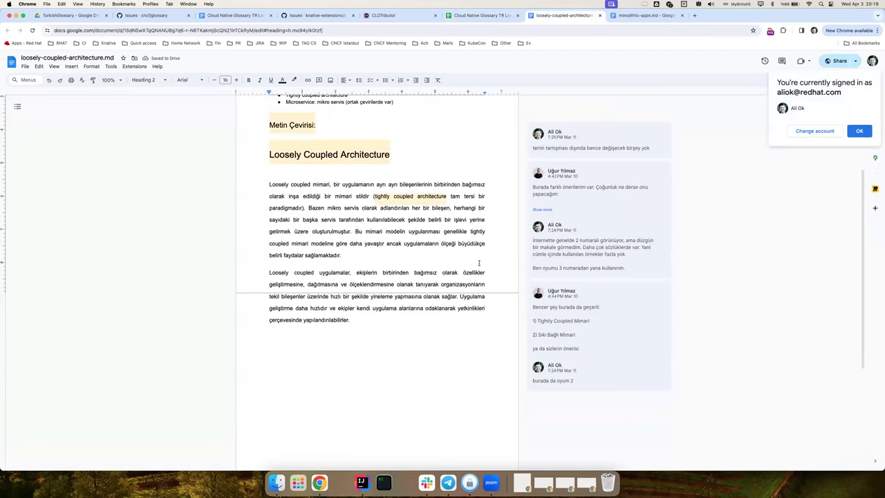
{"action": "scroll", "coordinate": [478, 263], "scroll_direction": "up", "scroll_amount": 3}
- Close both docs, returning to the sheet at Portability's empty document link
{"action": "key", "text": "ctrl+w"}
{"action": "scroll", "coordinate": [478, 263], "scroll_direction": "down", "scroll_amount": 5}
{"action": "key", "text": "ctrl+w"}
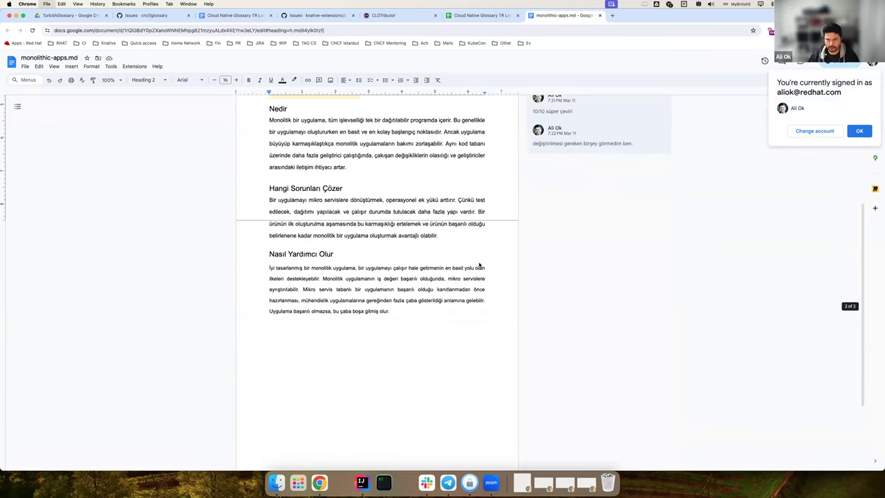
{"action": "key", "text": "Down"}
{"action": "key", "text": "Down"}
{"action": "key", "text": "Down"}
{"action": "key", "text": "Down"}
{"action": "key", "text": "Down"}
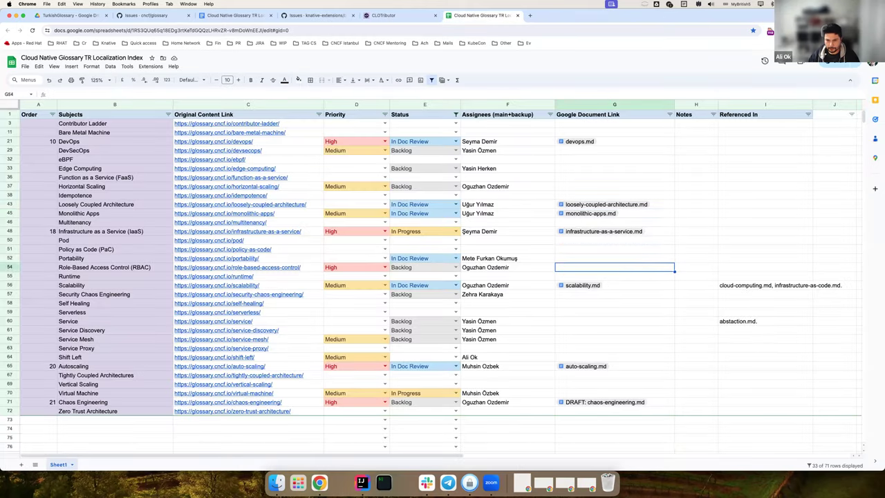
{"action": "key", "text": "Left"}
{"action": "key", "text": "Left"}
{"action": "key", "text": "Left"}
{"action": "key", "text": "Left"}
{"action": "key", "text": "Left"}
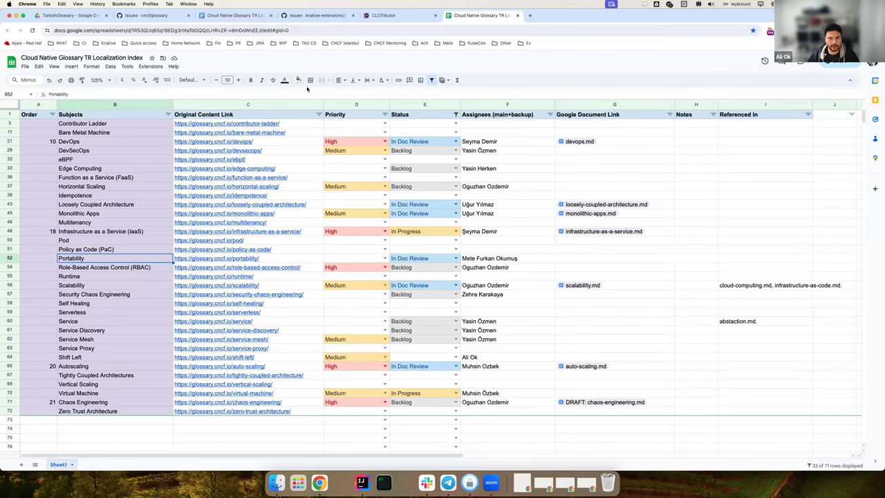
{"action": "left_click", "coordinate": [488, 261]}
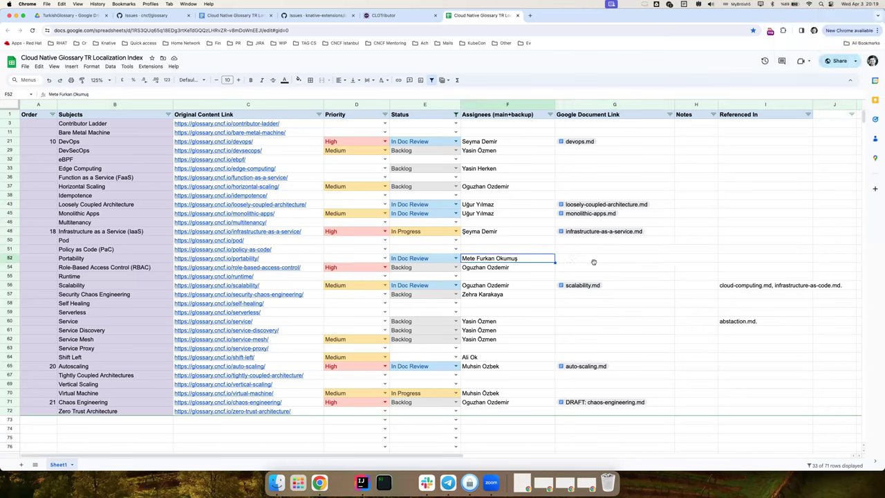
{"action": "left_click", "coordinate": [588, 260]}
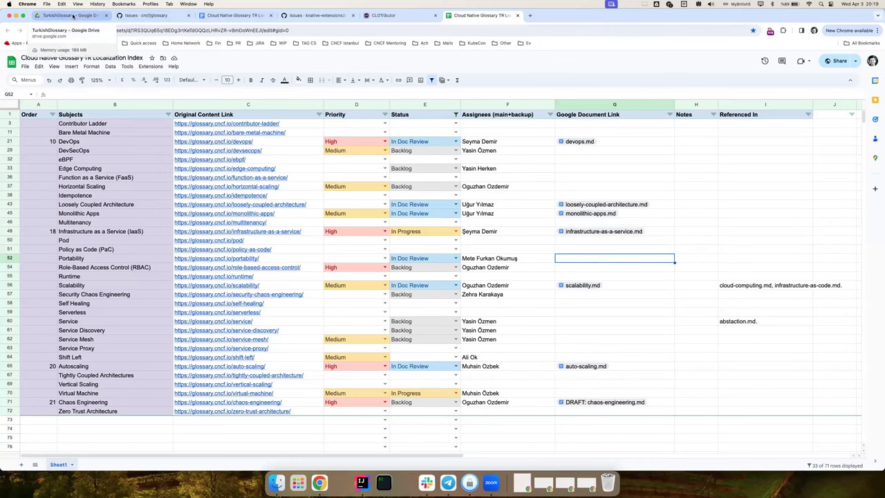
- In the TurkishGlossary Drive folder, open Translations and then portability.md in Google Docs
{"action": "left_click", "coordinate": [74, 15]}
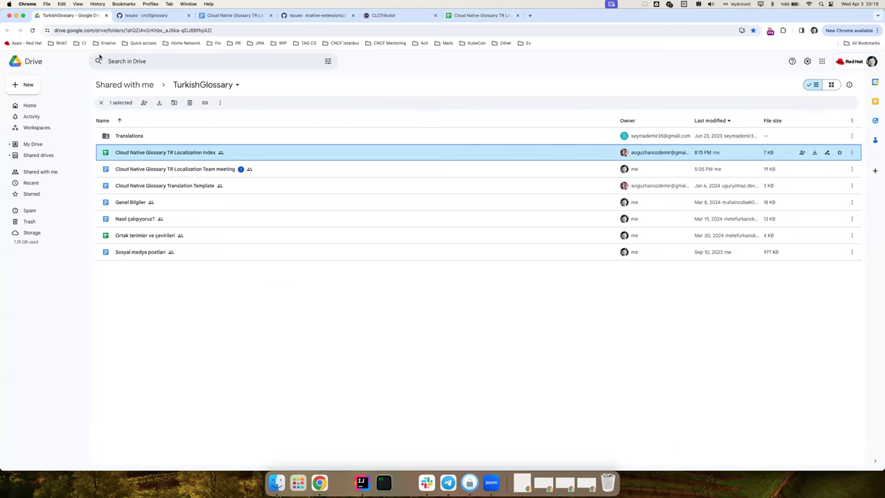
{"action": "left_click_drag", "start_coordinate": [83, 25], "coordinate": [500, 9]}
{"action": "left_click", "coordinate": [291, 348]}
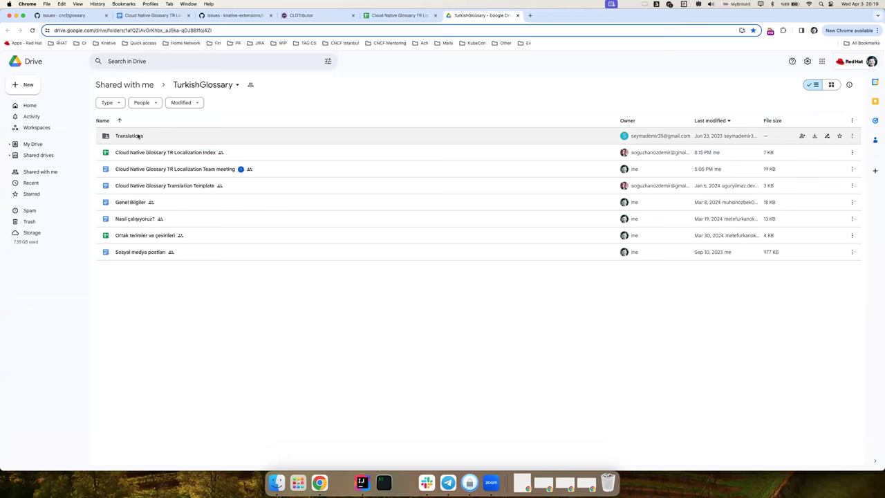
{"action": "double_click", "coordinate": [137, 136]}
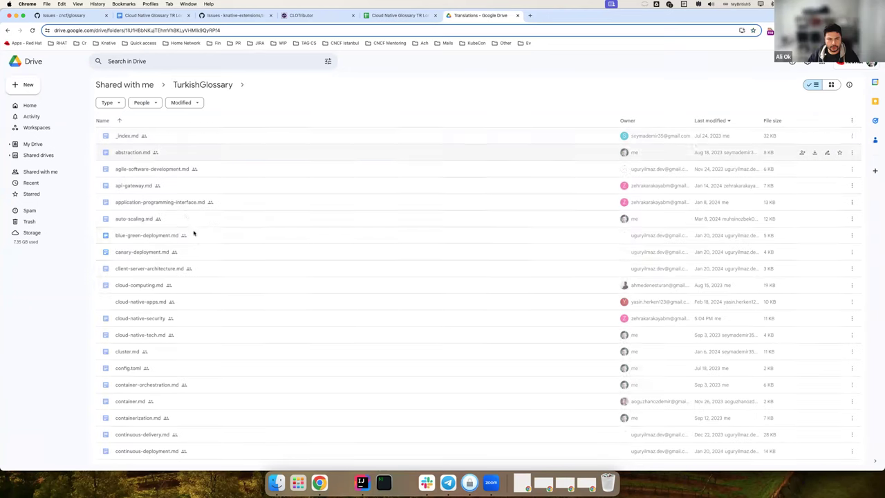
{"action": "scroll", "coordinate": [232, 366], "scroll_direction": "down", "scroll_amount": 15}
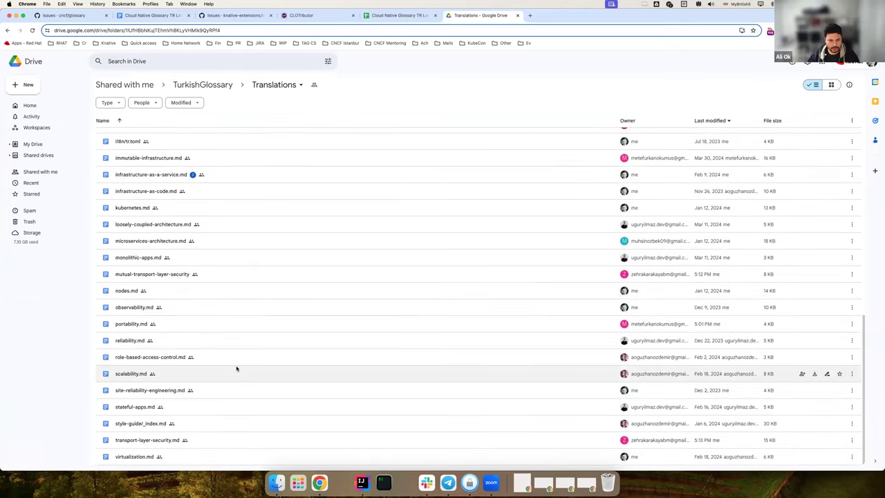
{"action": "double_click", "coordinate": [130, 324]}
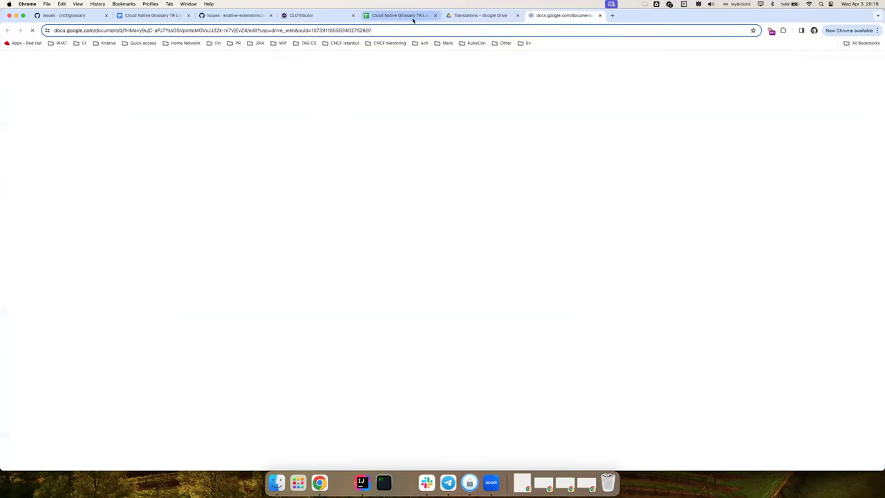
- Paste the portability.md link into Portability's Google Document Link cell as a smart chip
{"action": "left_click", "coordinate": [377, 15]}
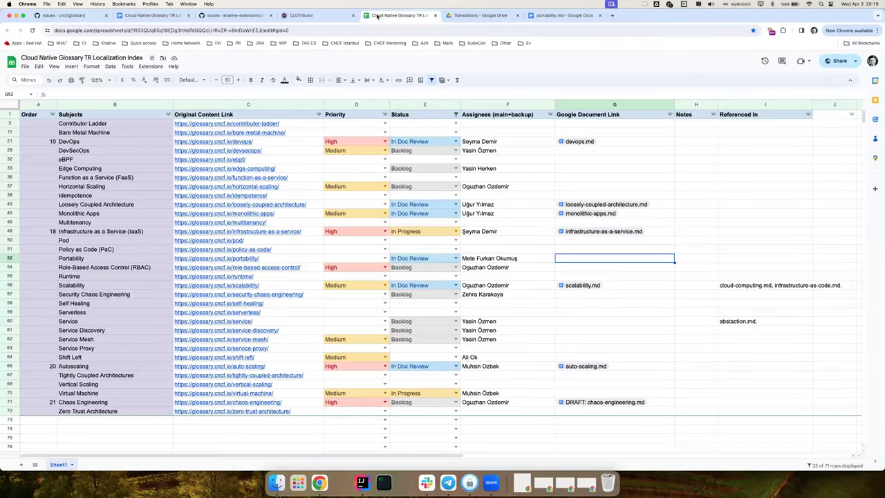
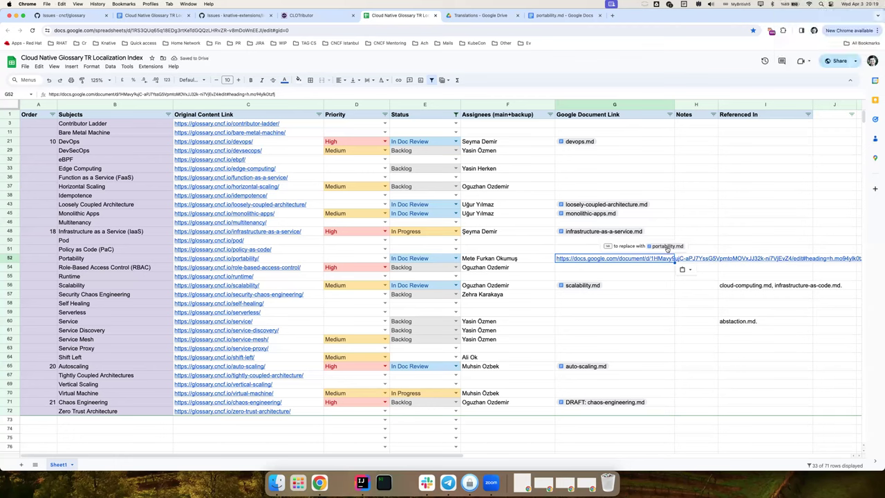
{"action": "key", "text": "Tab"}
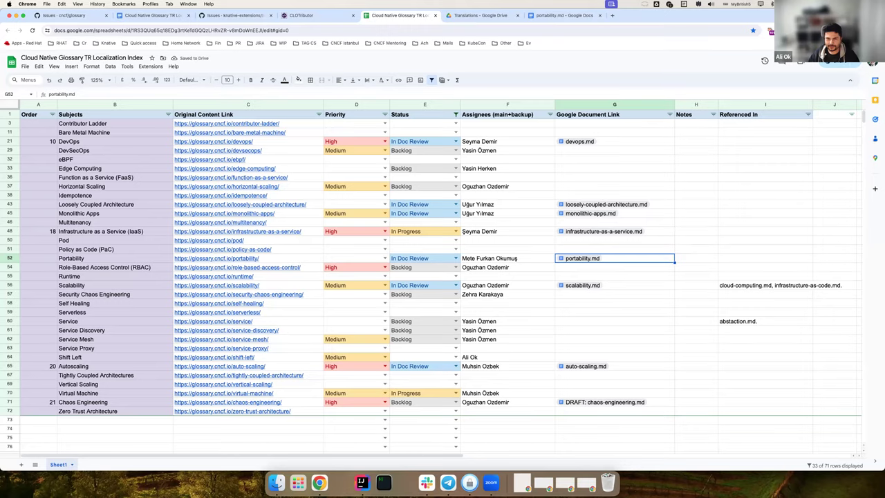
{"action": "key", "text": "super+9"}
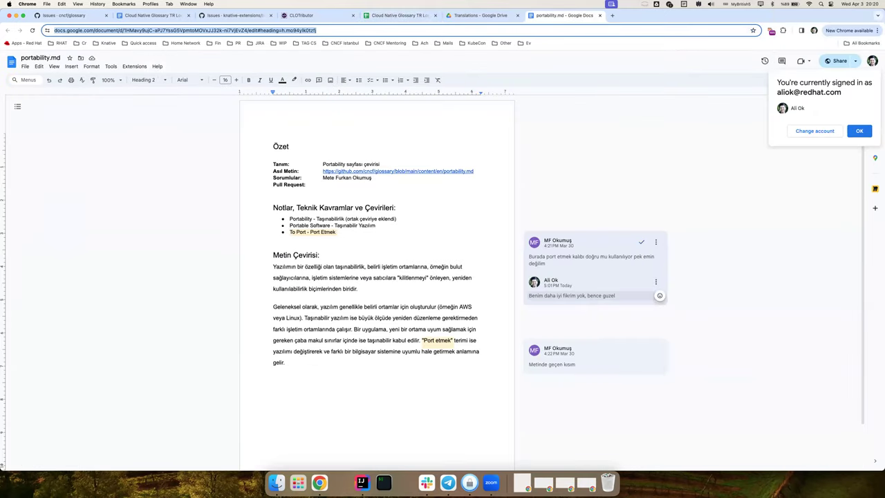
- Check the end of the portability.md translation, then return to the localization index
{"action": "left_click", "coordinate": [439, 384]}
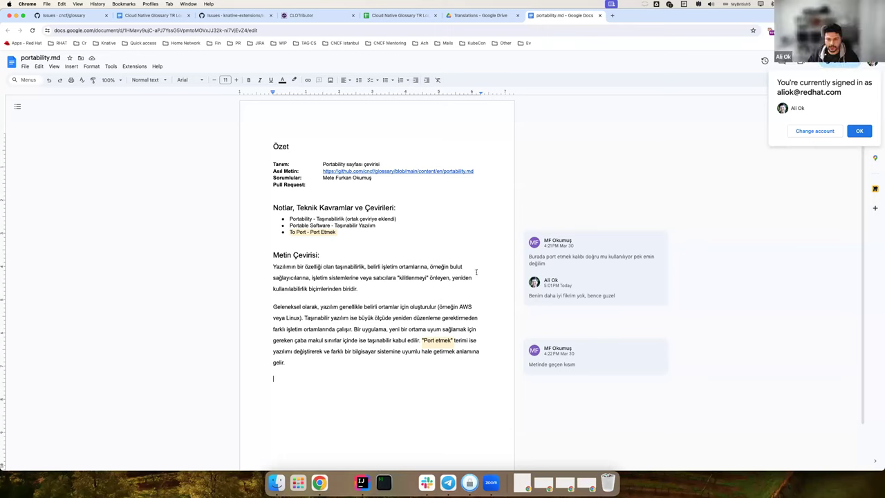
{"action": "key", "text": "ctrl+shift+Tab"}
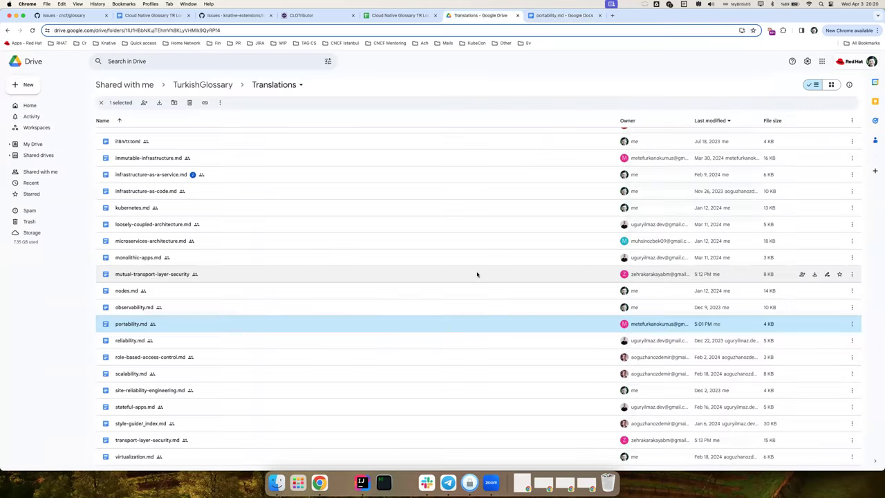
{"action": "key", "text": "ctrl+shift+Tab"}
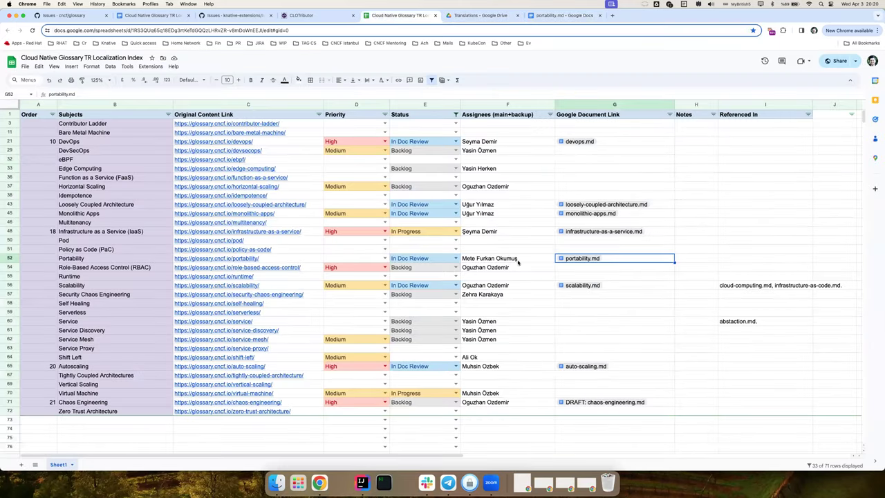
- Review the Portability and Scalability assignees and Scalability's document link
{"action": "left_click", "coordinate": [518, 261]}
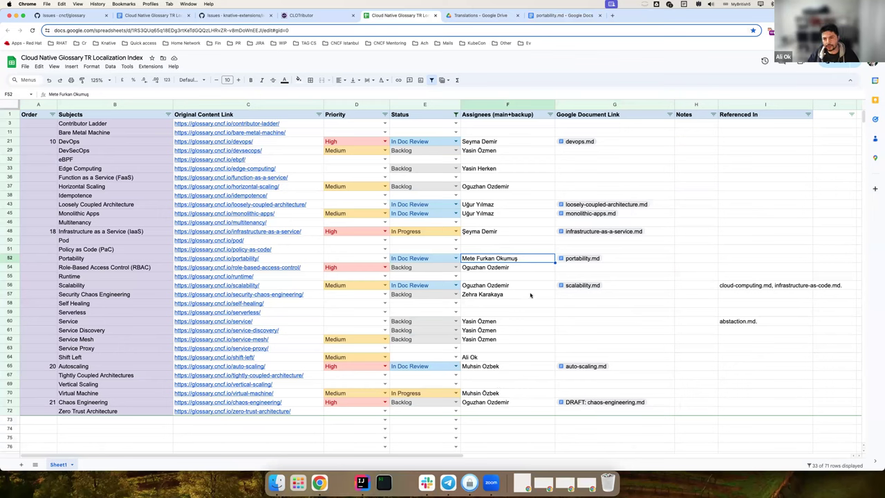
{"action": "key", "text": "Up"}
{"action": "key", "text": "Up"}
{"action": "key", "text": "Up"}
{"action": "key", "text": "Up"}
{"action": "key", "text": "Up"}
{"action": "key", "text": "Up"}
{"action": "left_click", "coordinate": [508, 285]}
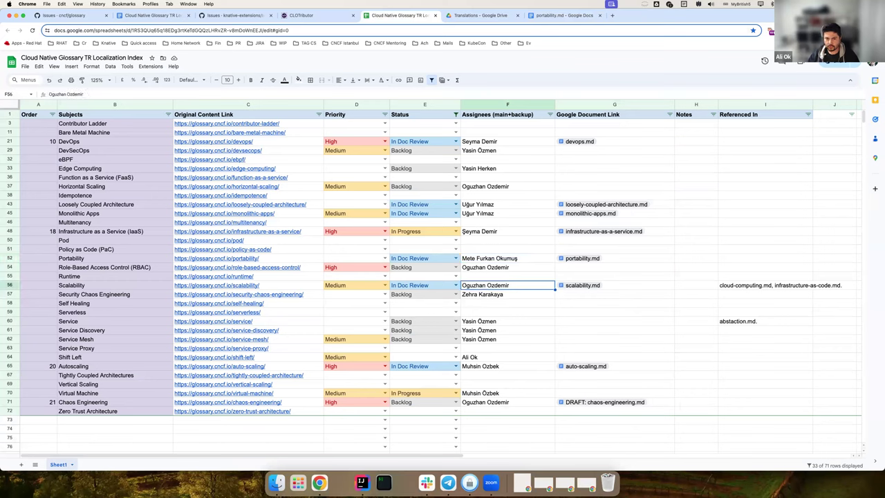
{"action": "key", "text": "Right"}
{"action": "key", "text": "Up"}
{"action": "key", "text": "Up"}
{"action": "key", "text": "Up"}
{"action": "key", "text": "Up"}
{"action": "key", "text": "Up"}
{"action": "key", "text": "Up"}
{"action": "key", "text": "Up"}
{"action": "key", "text": "Up"}
{"action": "key", "text": "Up"}
{"action": "key", "text": "Up"}
{"action": "key", "text": "Up"}
{"action": "key", "text": "Up"}
{"action": "key", "text": "Up"}
{"action": "key", "text": "Up"}
{"action": "key", "text": "Up"}
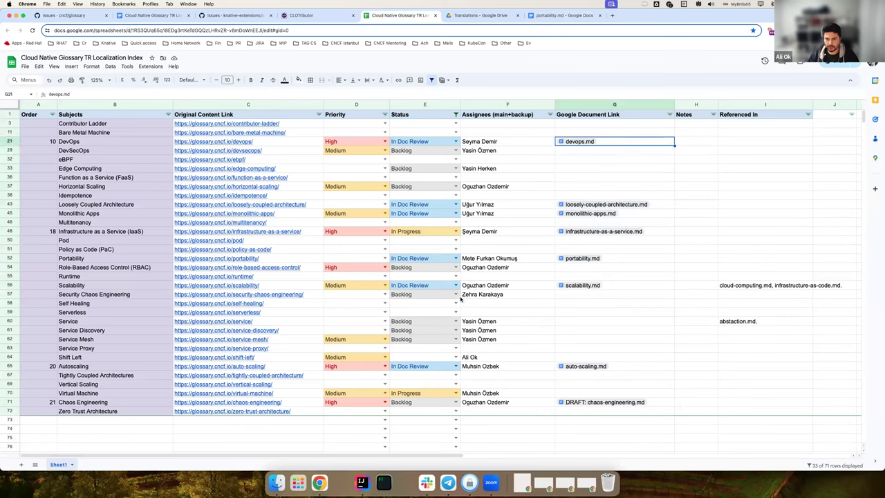
- Check the Virtual Machine and Autoscaling assignees, then preview the auto-scaling.md link
{"action": "left_click", "coordinate": [542, 394]}
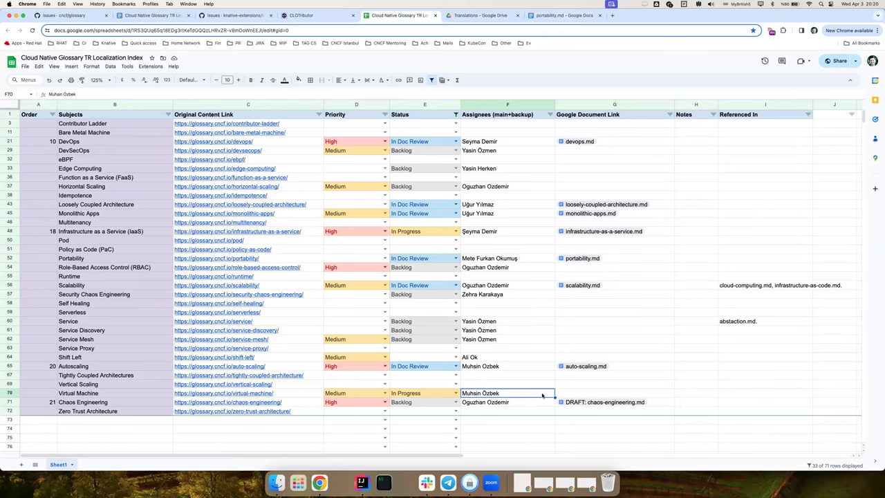
{"action": "left_click", "coordinate": [499, 367]}
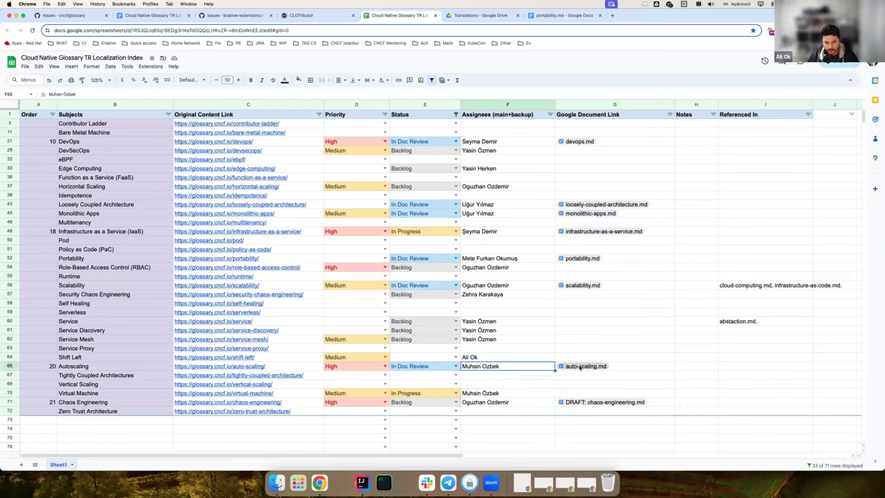
{"action": "left_click", "coordinate": [581, 373]}
- Open auto-scaling.md and review its comment threads, including the deployment translation note
{"action": "left_click", "coordinate": [590, 378]}
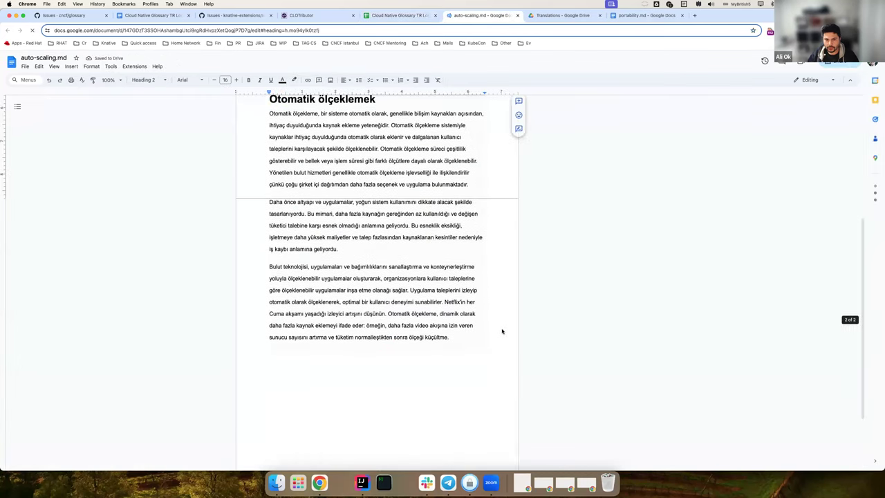
{"action": "scroll", "coordinate": [502, 331], "scroll_direction": "up", "scroll_amount": 5}
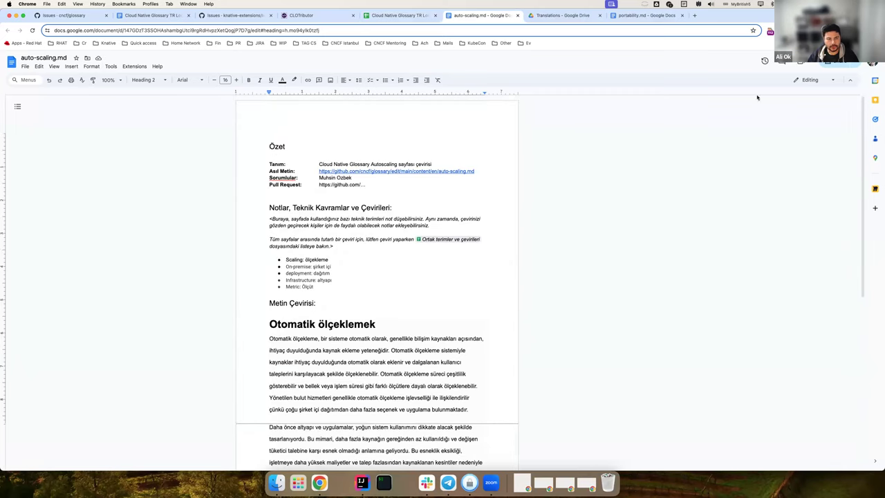
{"action": "left_click", "coordinate": [783, 61]}
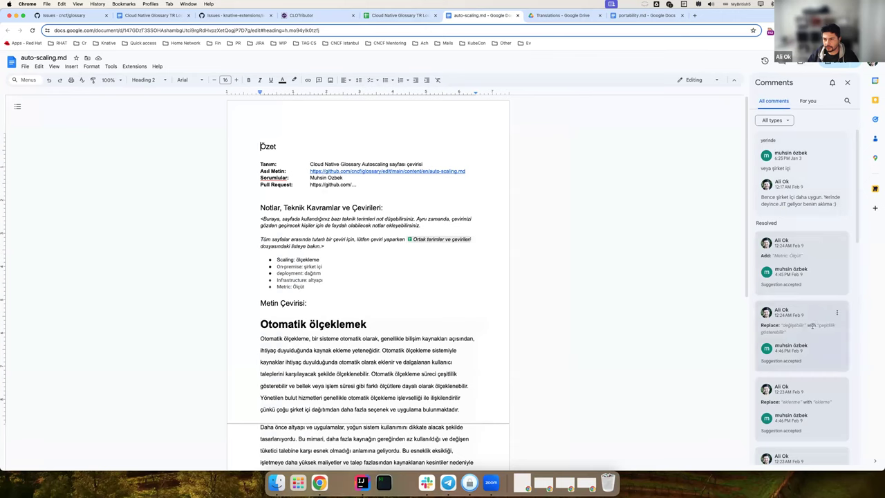
{"action": "scroll", "coordinate": [810, 325], "scroll_direction": "down", "scroll_amount": 10}
{"action": "left_click", "coordinate": [449, 275]}
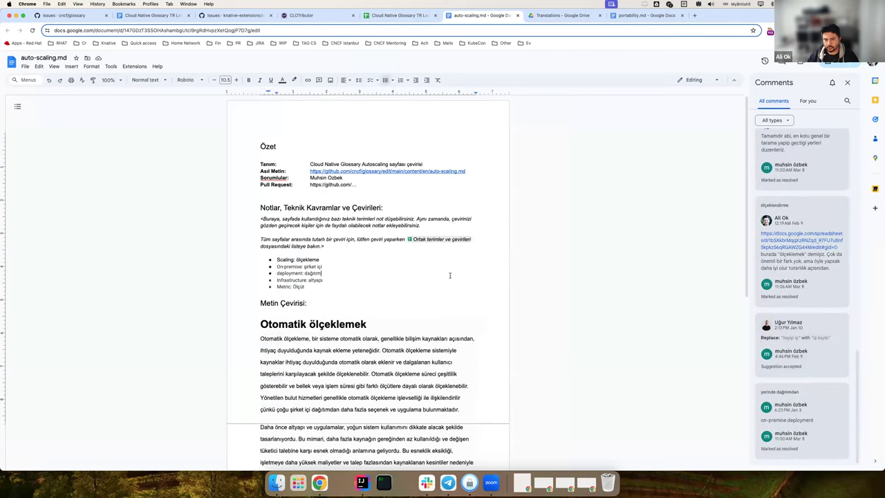
{"action": "left_click", "coordinate": [847, 82]}
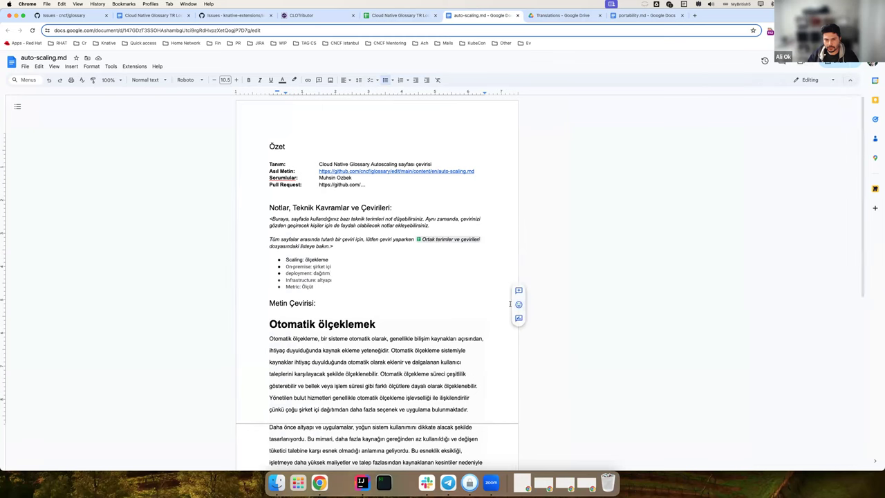
- Scroll through auto-scaling.md, then return to the index at Autoscaling's status
{"action": "scroll", "coordinate": [486, 299], "scroll_direction": "down", "scroll_amount": 6}
{"action": "scroll", "coordinate": [487, 299], "scroll_direction": "up", "scroll_amount": 5}
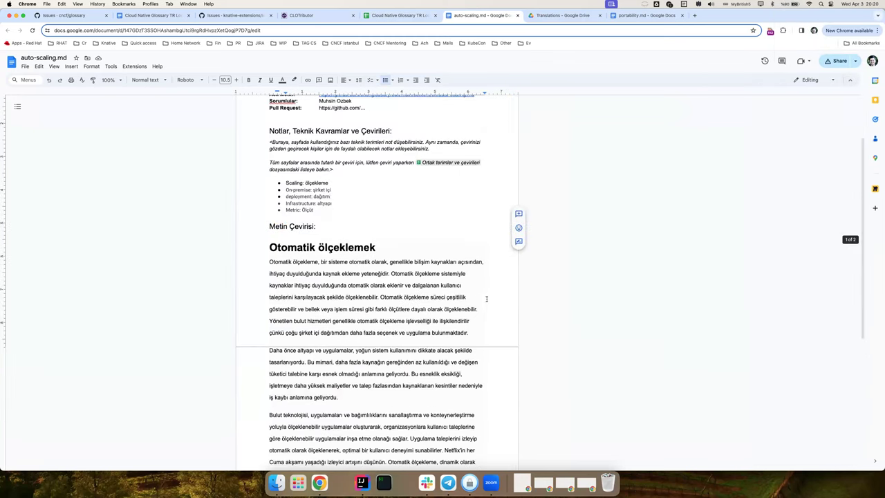
{"action": "scroll", "coordinate": [486, 299], "scroll_direction": "up", "scroll_amount": 3}
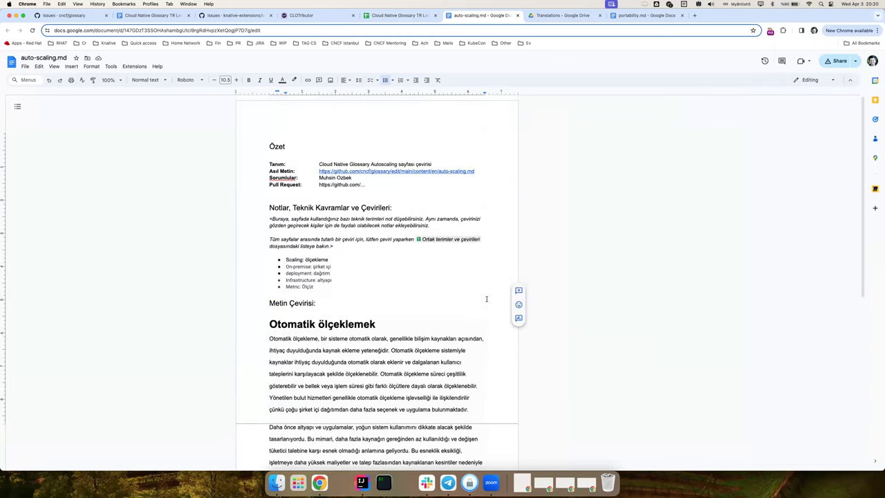
{"action": "key", "text": "ctrl+shift+Tab"}
{"action": "key", "text": "Left"}
{"action": "key", "text": "Left"}
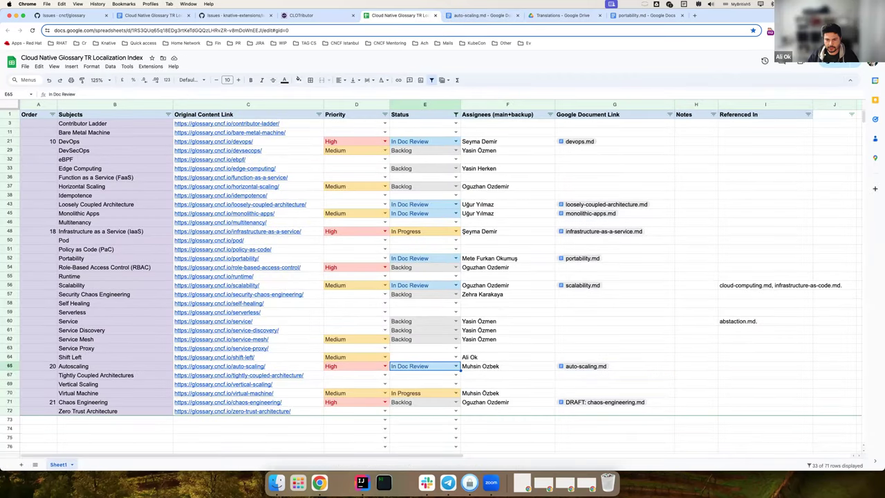
- Filter Status to exclude Backlog and (Blanks), leaving only In Doc Review and In Progress rows
{"action": "left_click", "coordinate": [456, 114]}
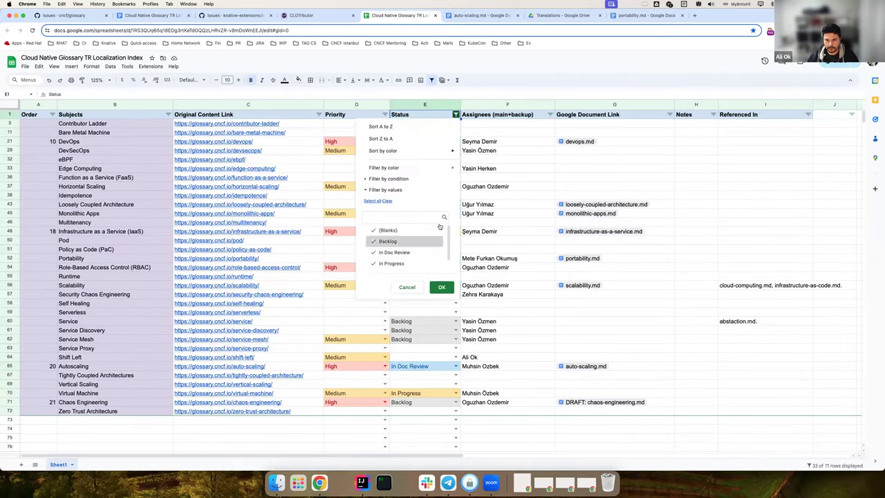
{"action": "left_click", "coordinate": [388, 242]}
{"action": "left_click", "coordinate": [388, 230]}
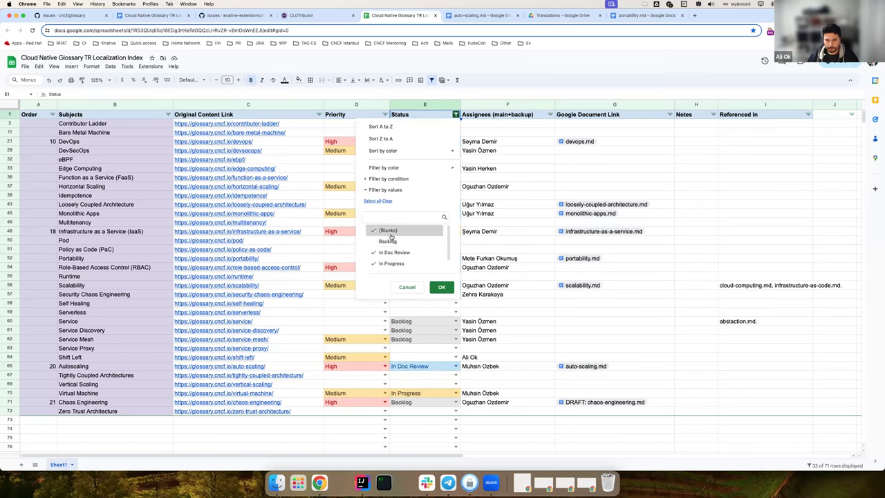
{"action": "left_click", "coordinate": [436, 286]}
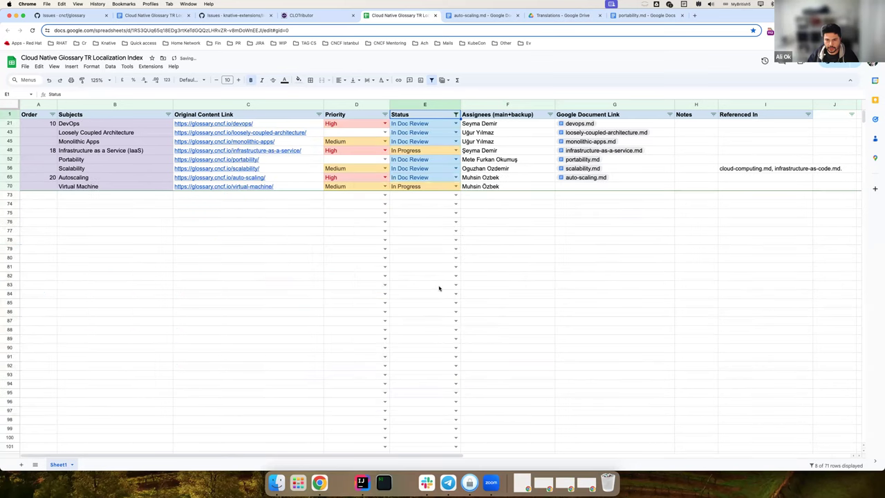
{"action": "key", "text": "Down"}
{"action": "key", "text": "Down"}
{"action": "key", "text": "Down"}
{"action": "key", "text": "Down"}
{"action": "key", "text": "Down"}
{"action": "key", "text": "Down"}
{"action": "key", "text": "Down"}
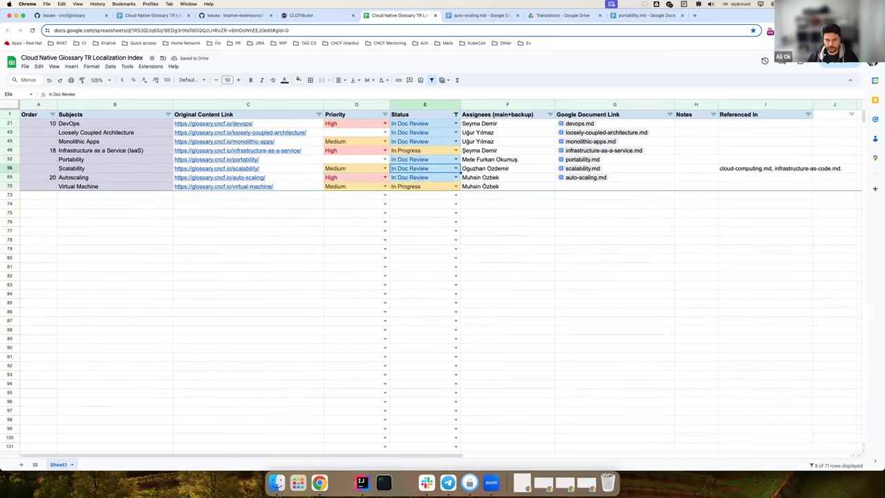
{"action": "key", "text": "Down"}
{"action": "key", "text": "Down"}
{"action": "key", "text": "Up"}
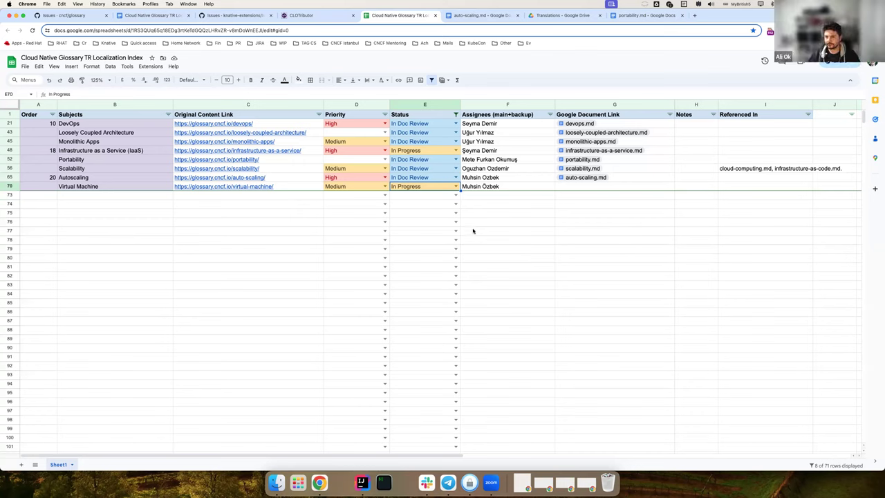
- Review the Referenced In entries for Scalability and Portability in the filtered rows
{"action": "left_click", "coordinate": [473, 231]}
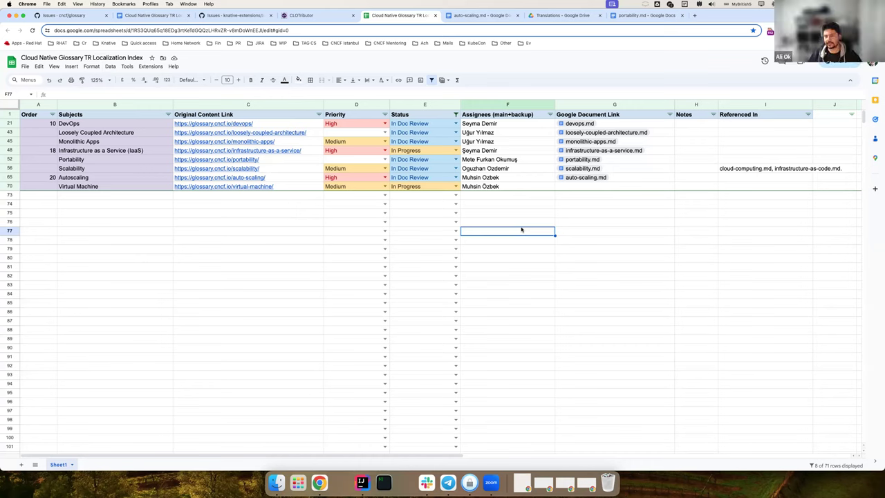
{"action": "left_click", "coordinate": [763, 132]}
{"action": "left_click", "coordinate": [742, 169]}
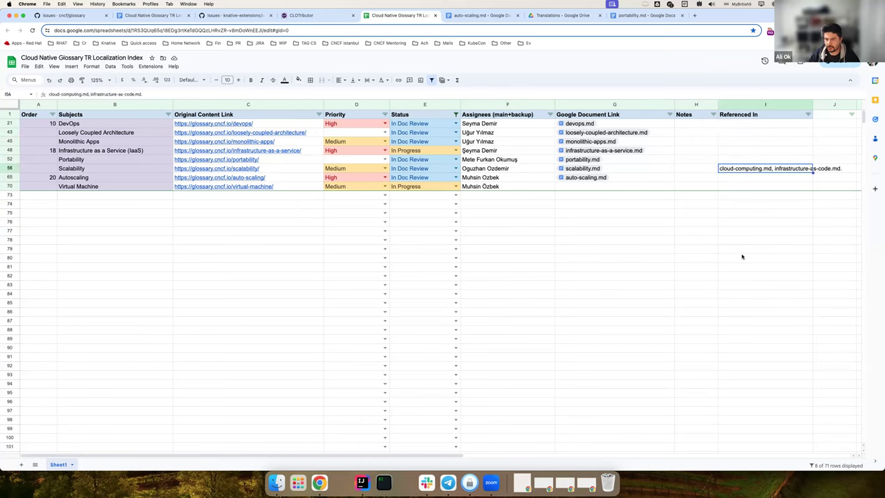
{"action": "key", "text": "Up"}
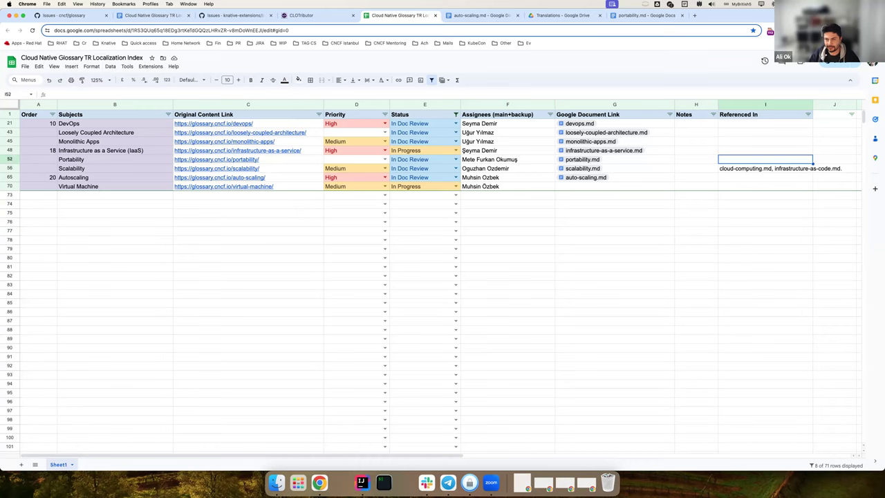
{"action": "left_click", "coordinate": [766, 168]}
{"action": "left_click", "coordinate": [766, 159]}
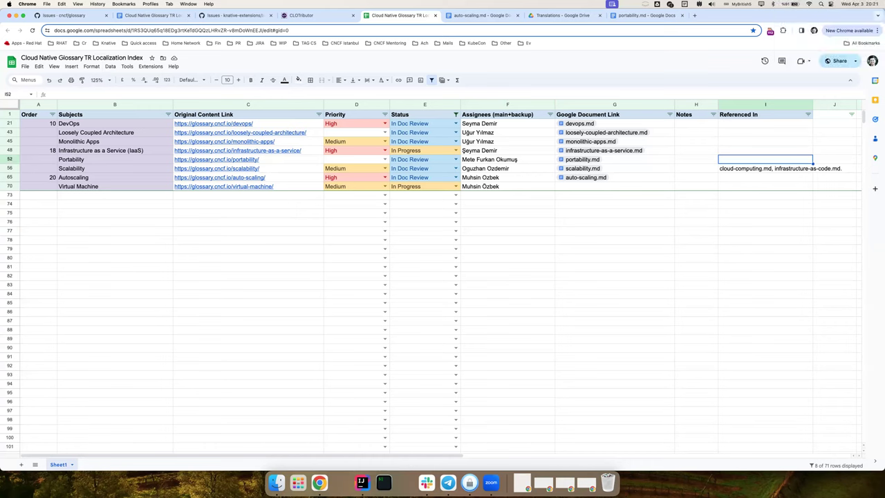
{"action": "left_click", "coordinate": [510, 332]}
{"action": "left_click", "coordinate": [279, 304]}
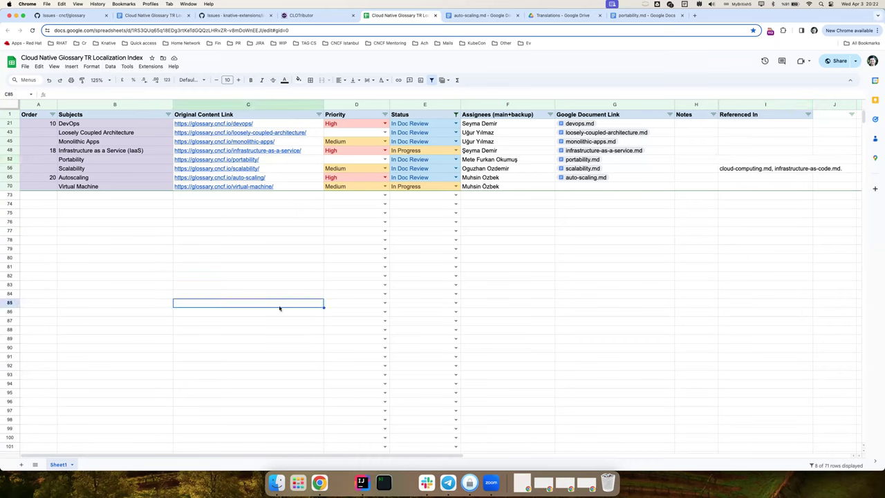
- Open a new window on the Cloud Native Glossary site and narrow it
{"action": "key", "text": "super+n"}
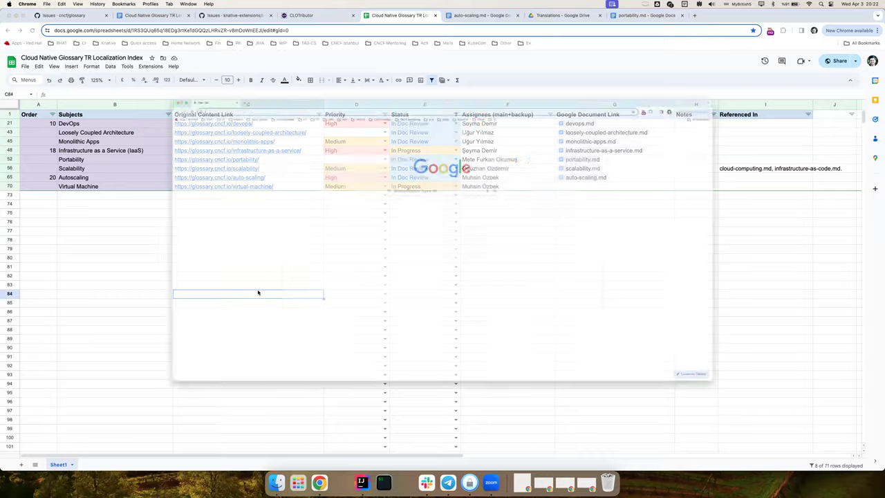
{"action": "type", "text": "glo"}
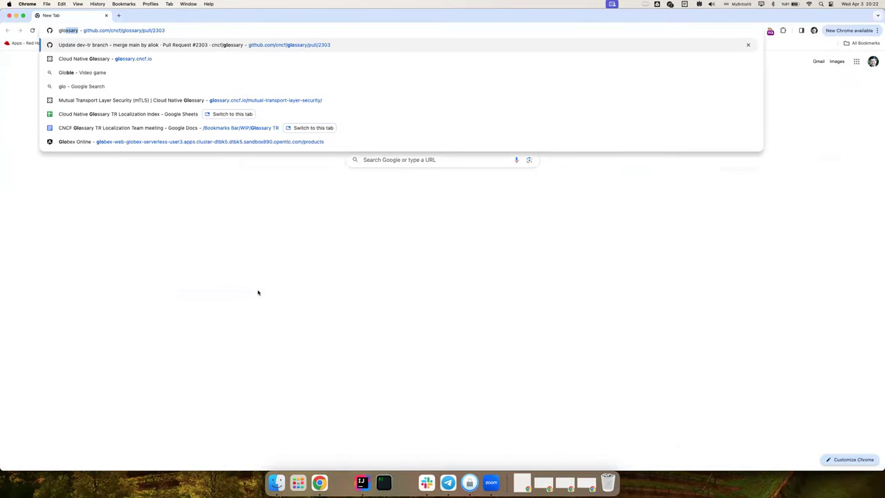
{"action": "key", "text": "Down"}
{"action": "key", "text": "Down"}
{"action": "key", "text": "Up"}
{"action": "key", "text": "Return"}
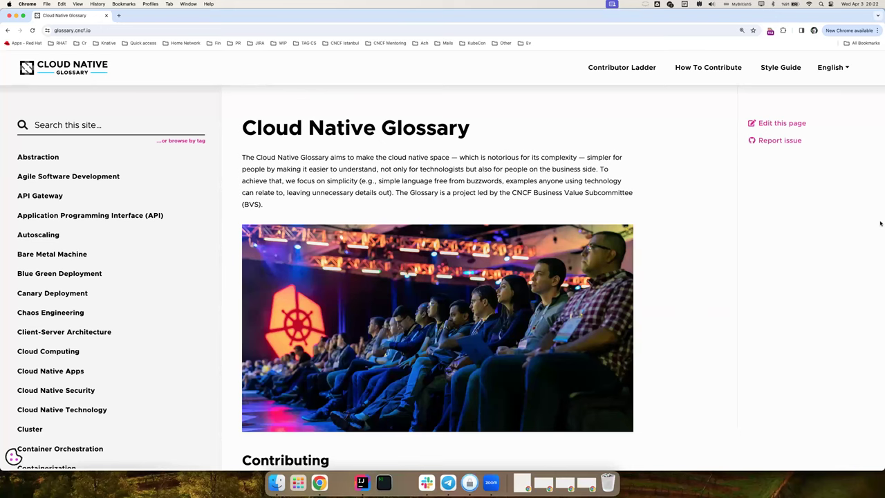
{"action": "left_click_drag", "start_coordinate": [881, 221], "coordinate": [424, 222]}
- Open a second window on the copied glossary.cncf.io address and place it on the right half
{"action": "left_click", "coordinate": [125, 30]}
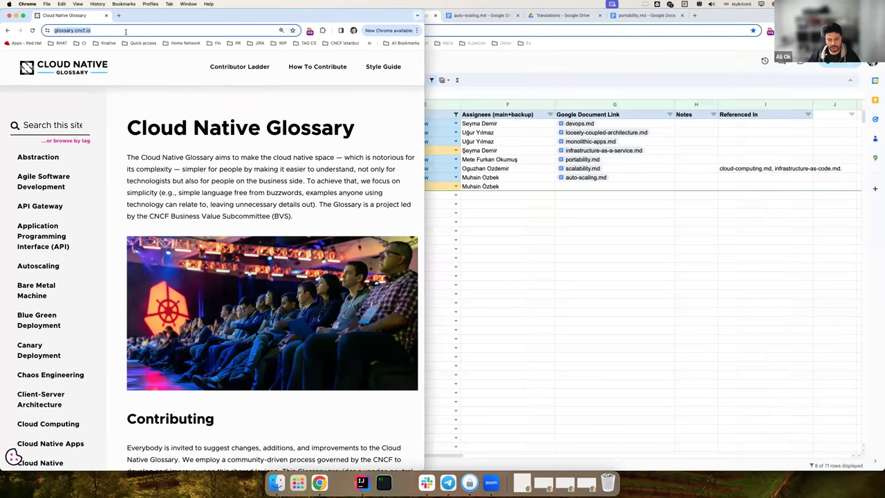
{"action": "key", "text": "super+c"}
{"action": "key", "text": "super+n"}
{"action": "key", "text": "super+v"}
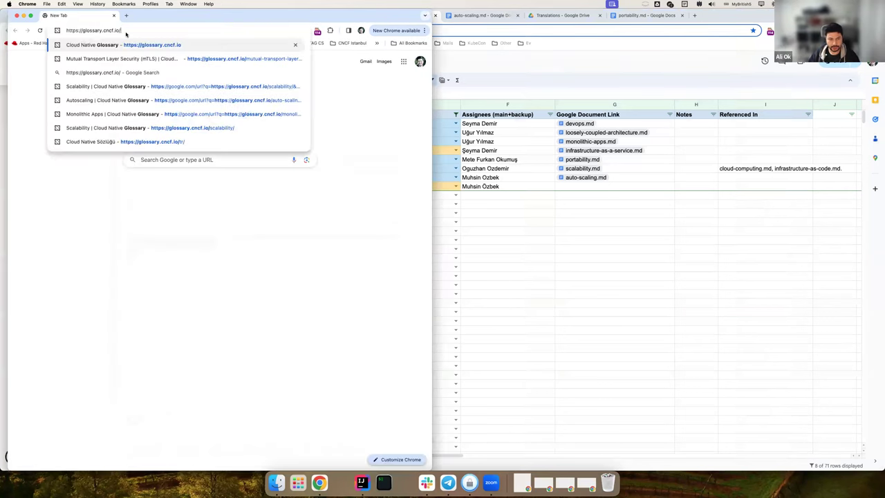
{"action": "key", "text": "Return"}
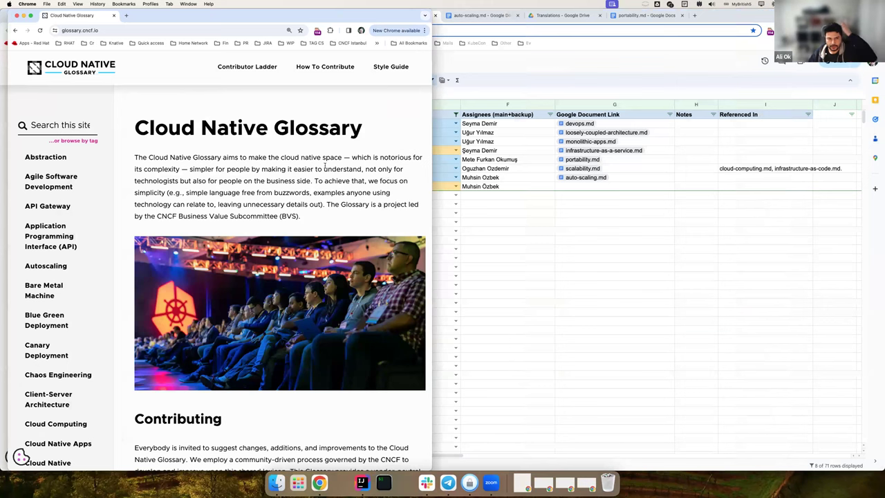
{"action": "left_click_drag", "start_coordinate": [253, 11], "coordinate": [676, 3]}
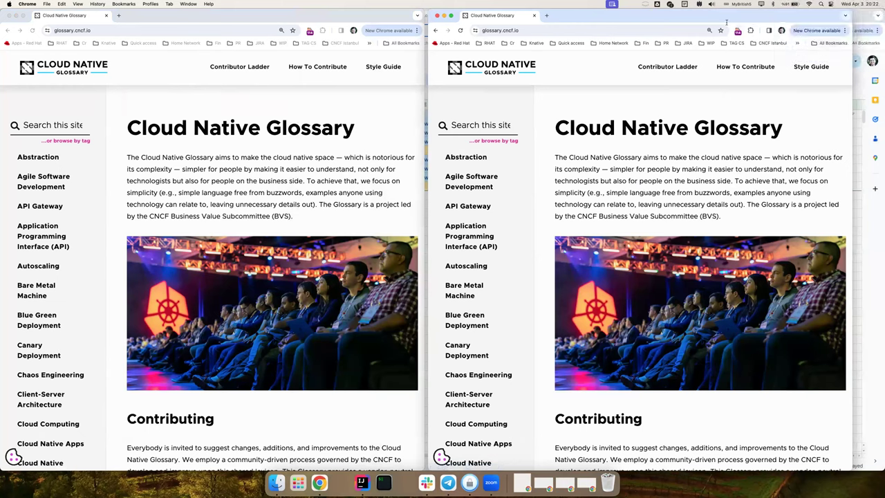
- Switch the right window to the Turkish glossary (/tr) and open the API Geçidi article
{"action": "key", "text": "super+l"}
{"action": "key", "text": "Right"}
{"action": "type", "text": "tr"}
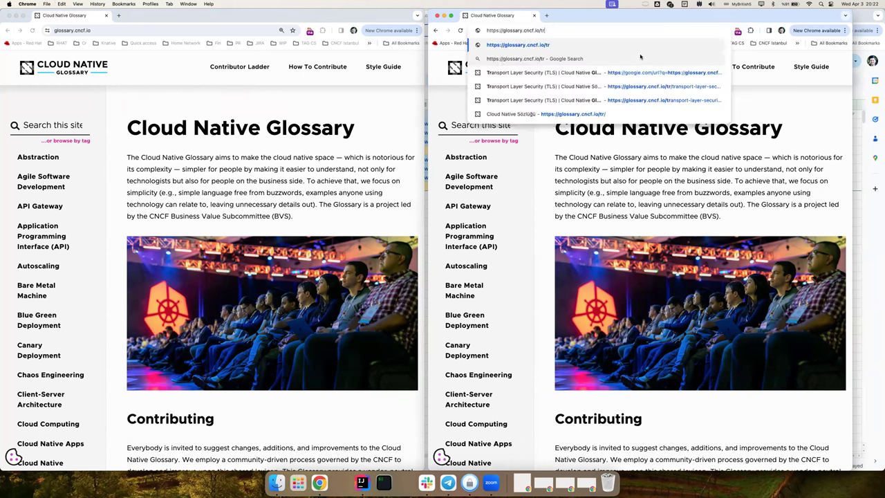
{"action": "key", "text": "Return"}
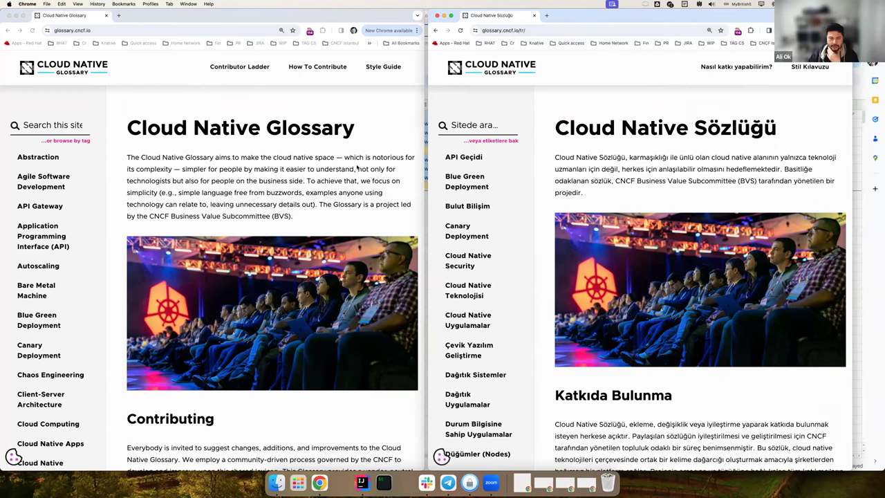
{"action": "left_click", "coordinate": [464, 160]}
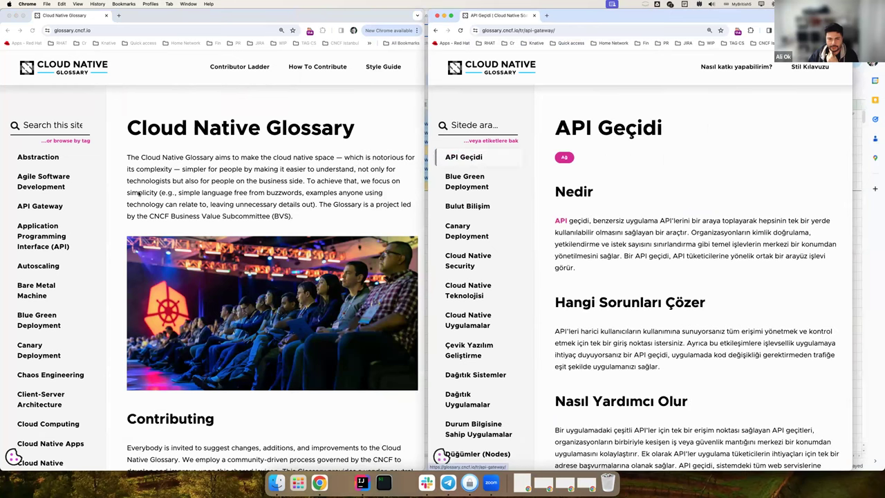
- Compare with the English API Gateway article, then open the Observability article in a new tab
{"action": "left_click", "coordinate": [40, 207]}
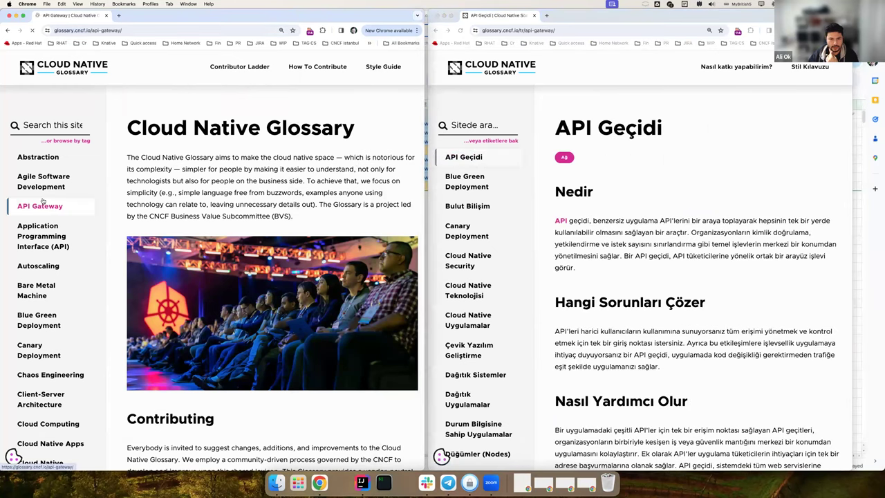
{"action": "left_click_drag", "start_coordinate": [151, 191], "coordinate": [134, 189]}
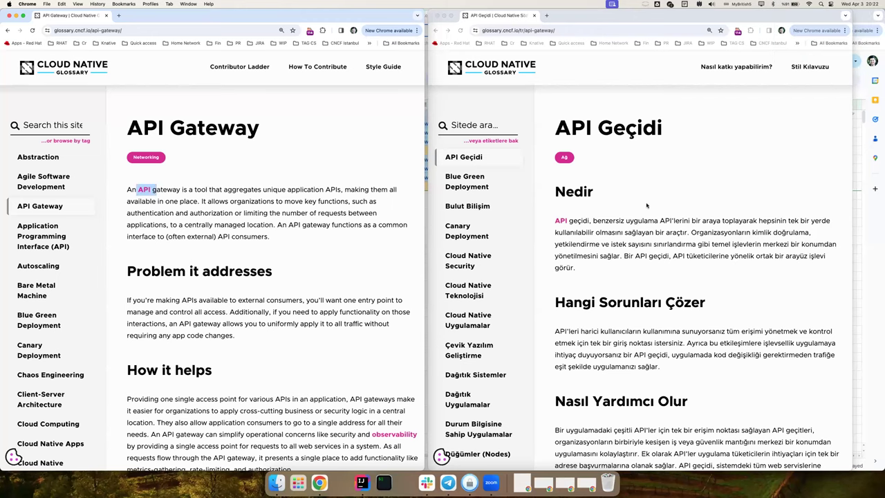
{"action": "scroll", "coordinate": [498, 200], "scroll_direction": "down", "scroll_amount": 1}
{"action": "left_click", "coordinate": [145, 196]}
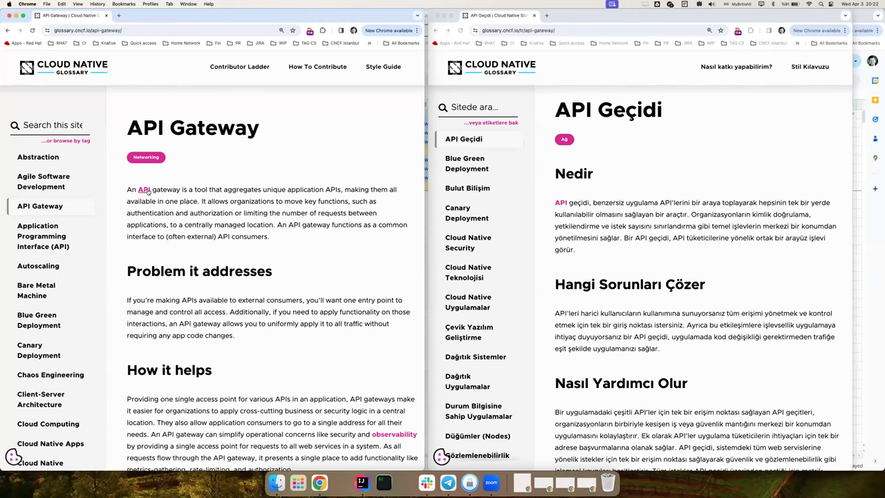
{"action": "scroll", "coordinate": [736, 282], "scroll_direction": "down", "scroll_amount": 5}
{"action": "scroll", "coordinate": [387, 222], "scroll_direction": "down", "scroll_amount": 8}
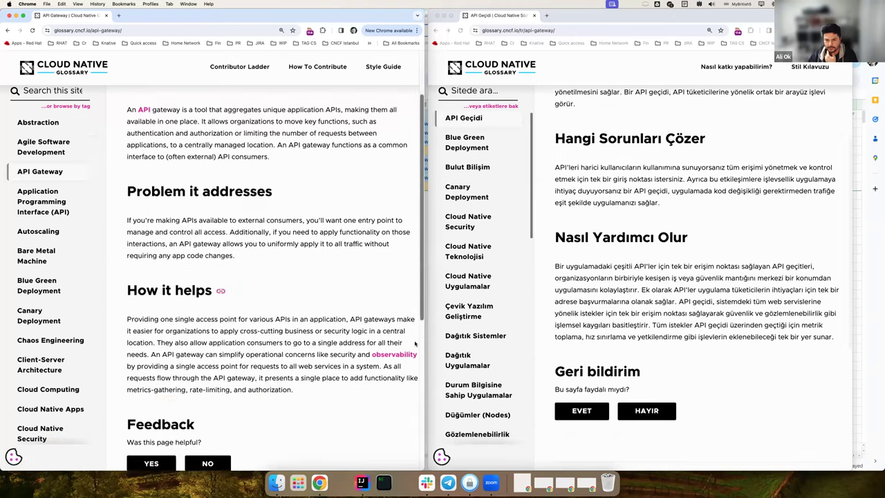
{"action": "scroll", "coordinate": [386, 242], "scroll_direction": "up", "scroll_amount": 2}
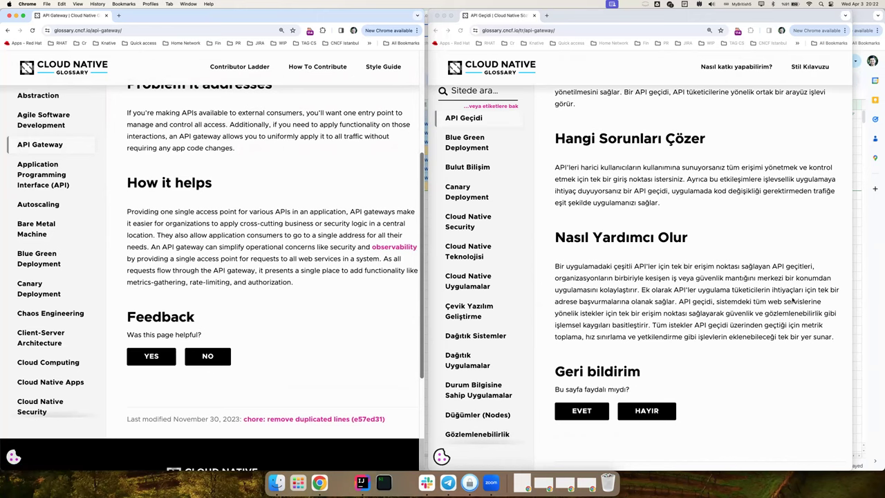
{"action": "left_click", "coordinate": [710, 292]}
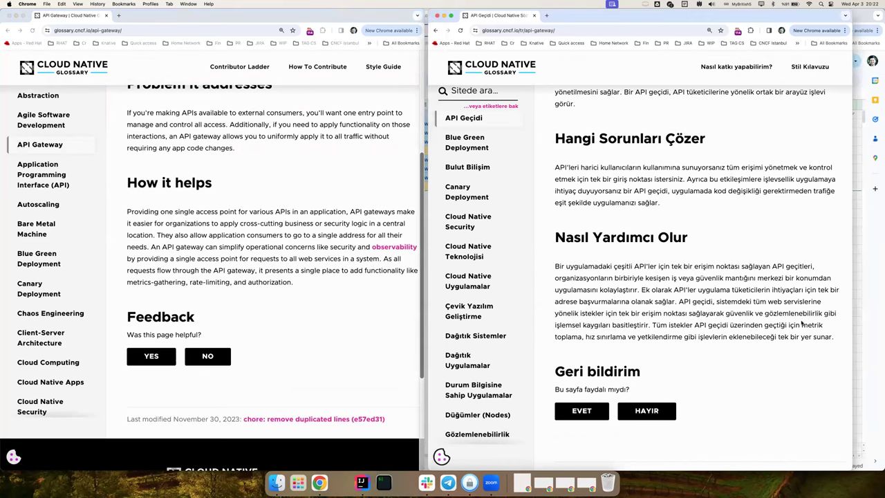
{"action": "left_click", "coordinate": [393, 248]}
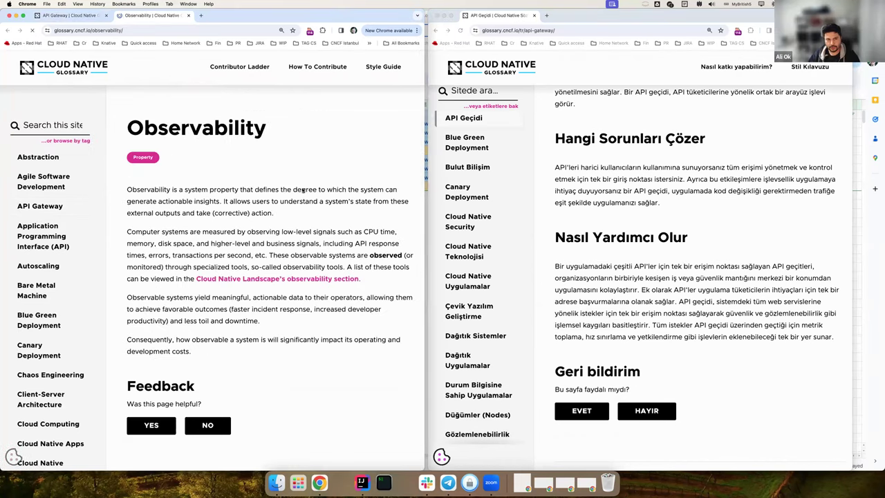
- Switch the Observability tab's language to Türkçe (Gözlemlenebilirlik) and keep the window on the left half
{"action": "double_click", "coordinate": [345, 12]}
{"action": "left_click", "coordinate": [833, 67]}
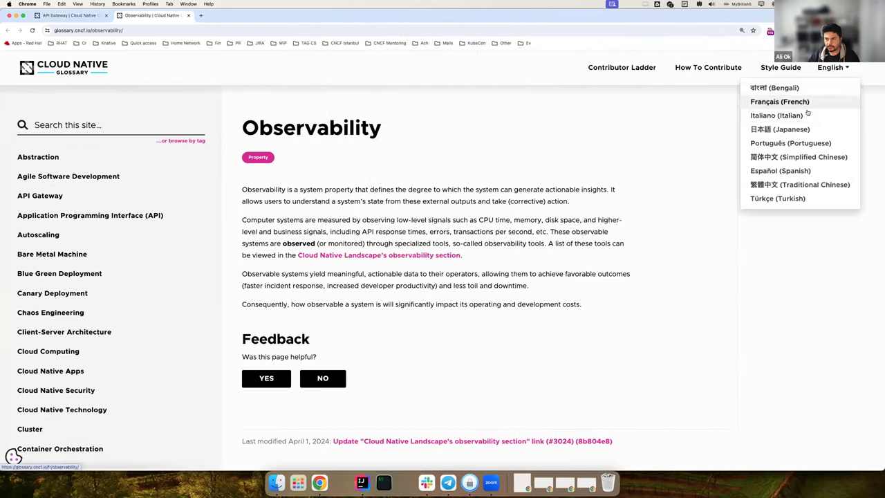
{"action": "left_click", "coordinate": [782, 199]}
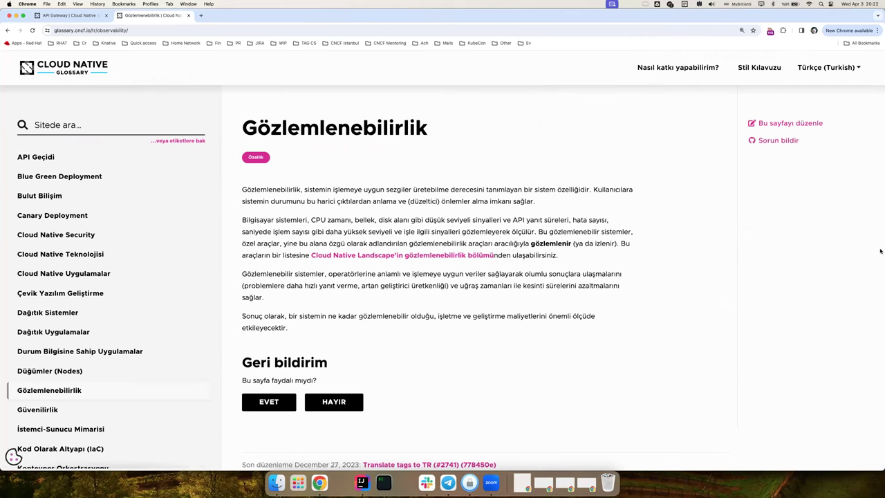
{"action": "left_click_drag", "start_coordinate": [882, 250], "coordinate": [425, 220]}
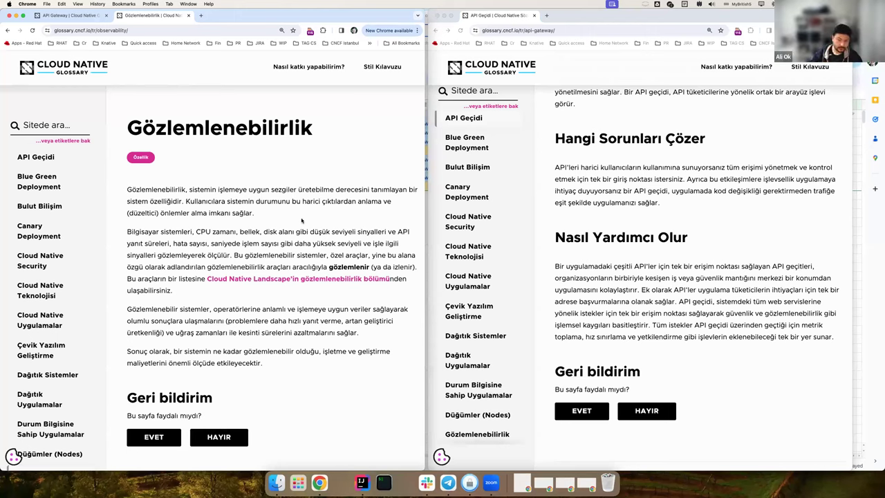
{"action": "key", "text": "super+Tab"}
{"action": "key", "text": "super+Tab"}
{"action": "key", "text": "super+shift+Tab"}
{"action": "key", "text": "super+shift+Tab"}
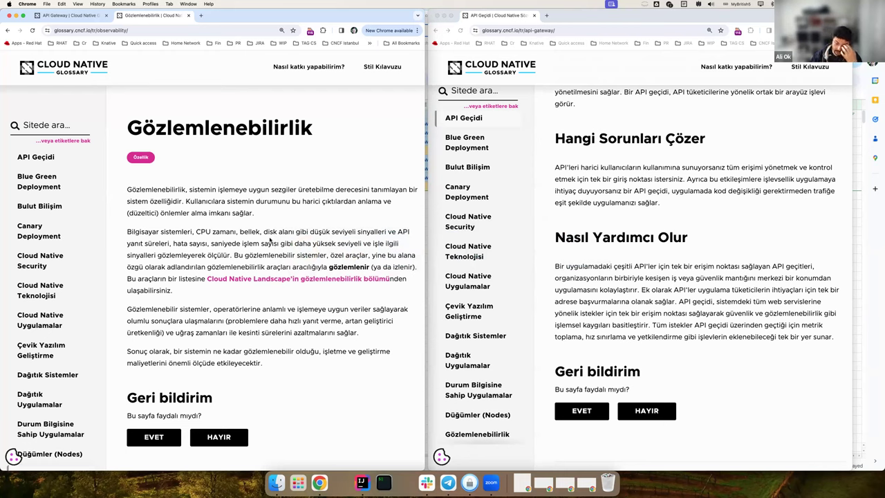
- Open the glossary project from IntelliJ's recent projects and open its Makefile
{"action": "left_click", "coordinate": [365, 485]}
{"action": "mouse_move", "coordinate": [388, 420]}
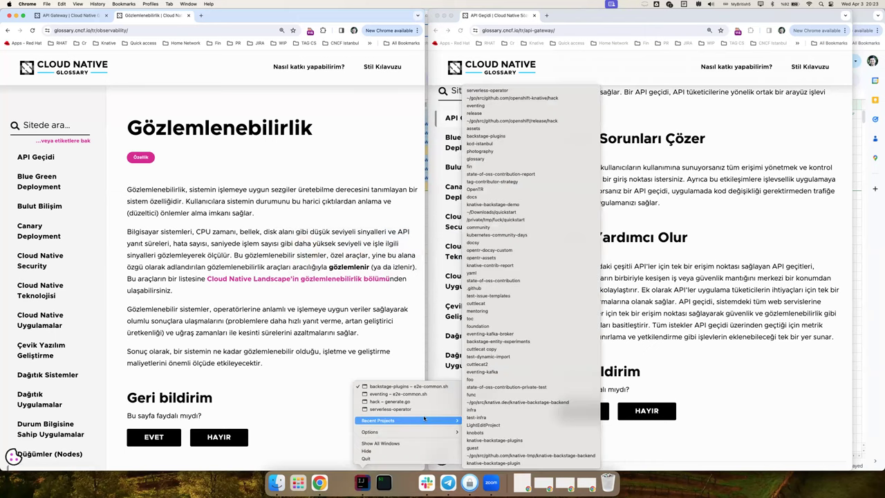
{"action": "left_click", "coordinate": [553, 159]}
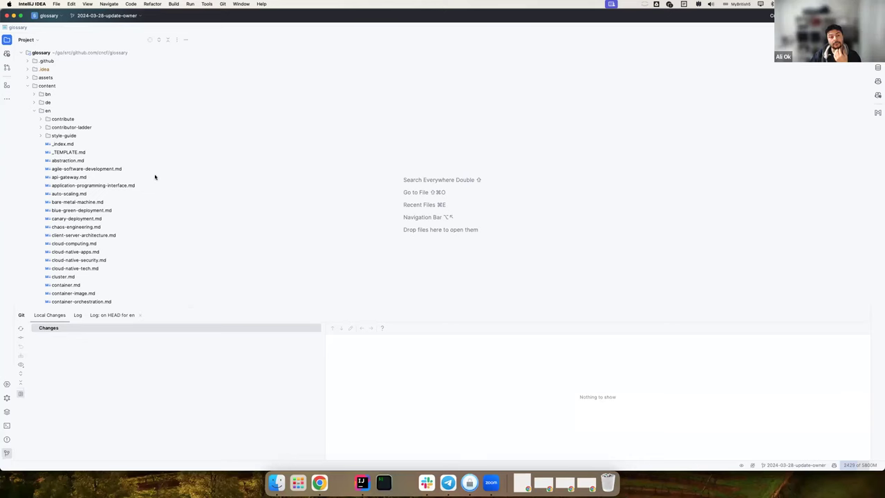
{"action": "scroll", "coordinate": [132, 194], "scroll_direction": "down", "scroll_amount": 5}
{"action": "scroll", "coordinate": [125, 210], "scroll_direction": "down", "scroll_amount": 15}
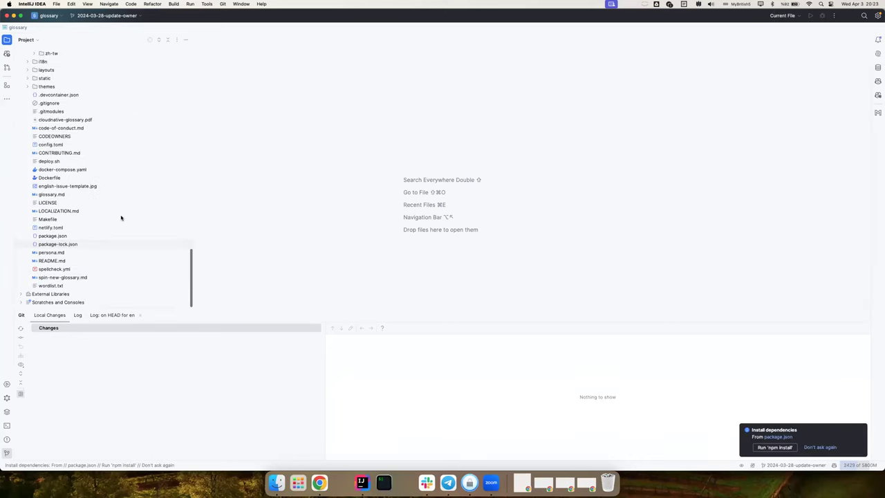
{"action": "double_click", "coordinate": [78, 220]}
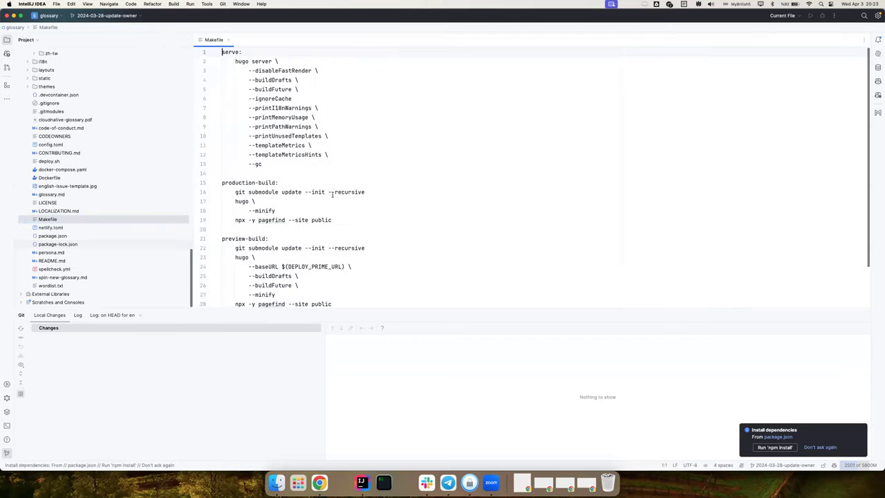
{"action": "left_click", "coordinate": [366, 169]}
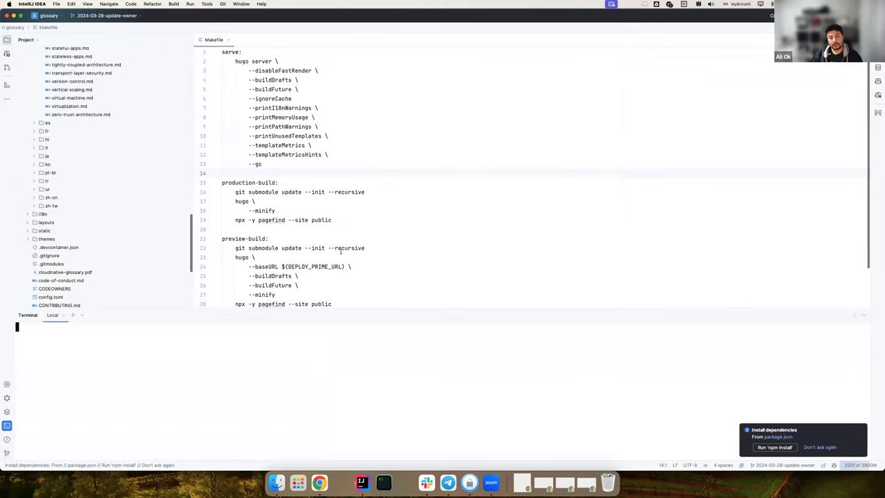
- Run make serve in the terminal; Hugo fails, unable to find partial "outputformat.html"
{"action": "left_click", "coordinate": [340, 247]}
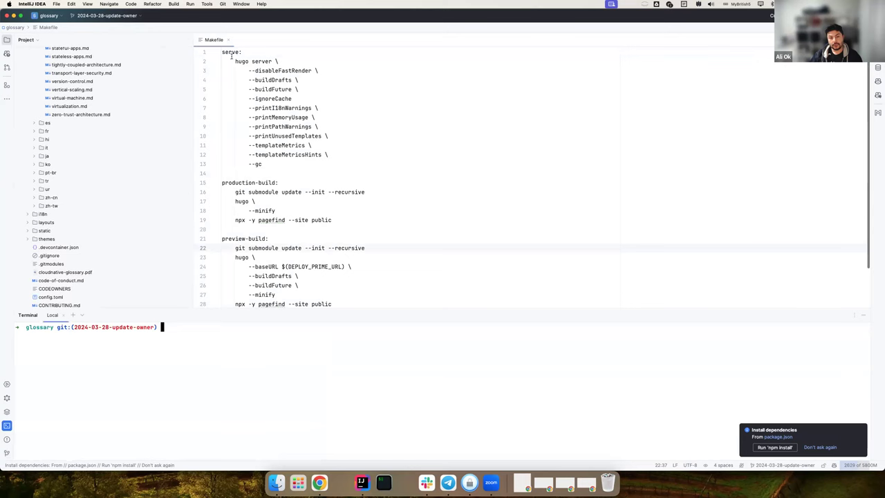
{"action": "left_click", "coordinate": [282, 89]}
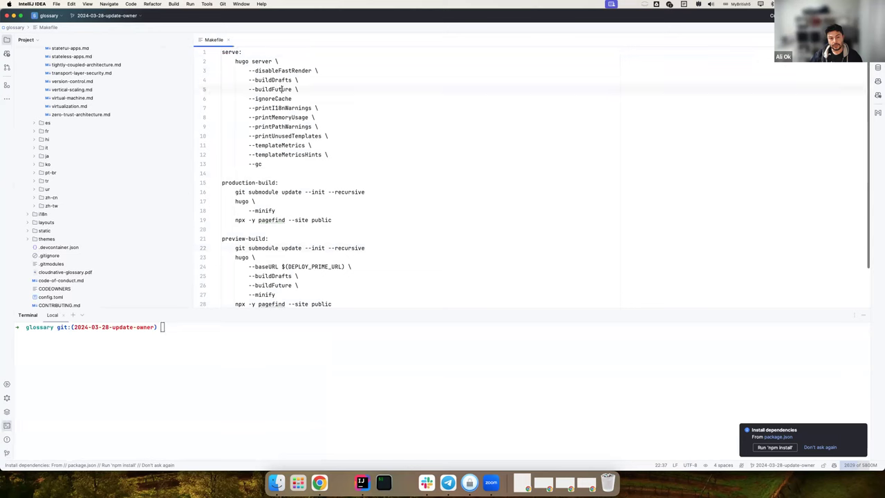
{"action": "double_click", "coordinate": [229, 52]}
{"action": "left_click", "coordinate": [301, 171]}
{"action": "double_click", "coordinate": [247, 61]}
{"action": "left_click", "coordinate": [292, 351]}
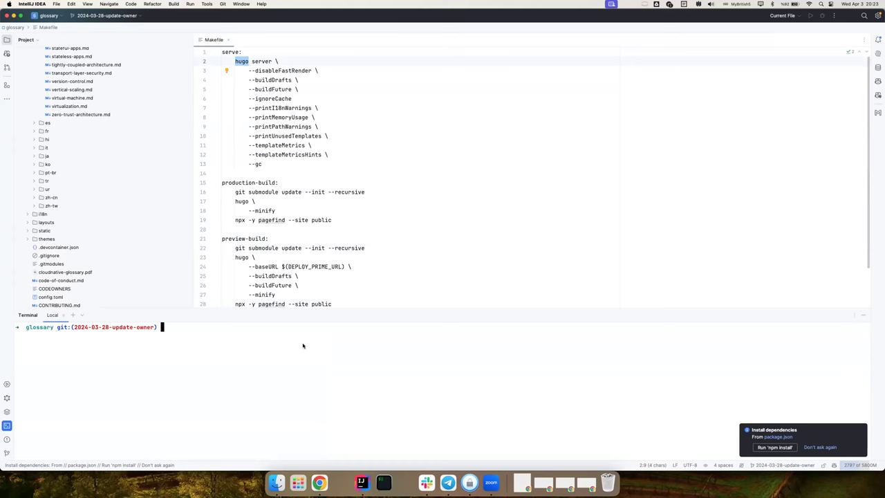
{"action": "type", "text": "make serve"}
{"action": "key", "text": "Return"}
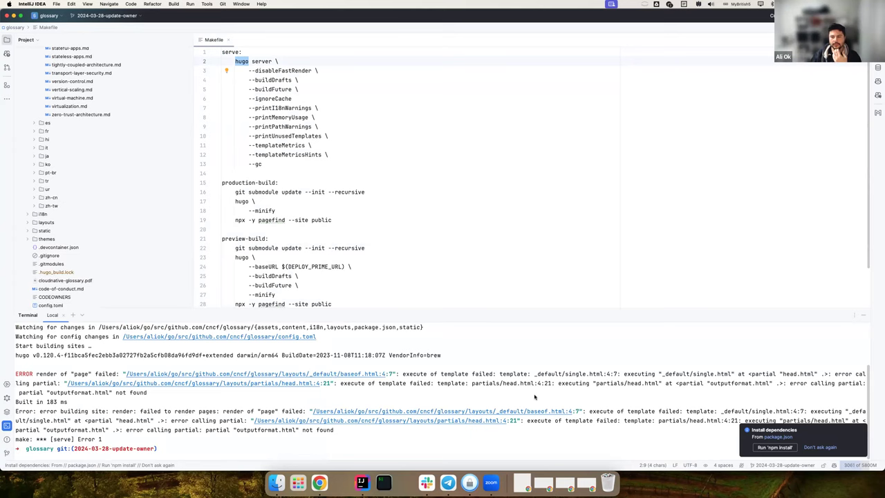
{"action": "scroll", "coordinate": [409, 281], "scroll_direction": "down", "scroll_amount": 2}
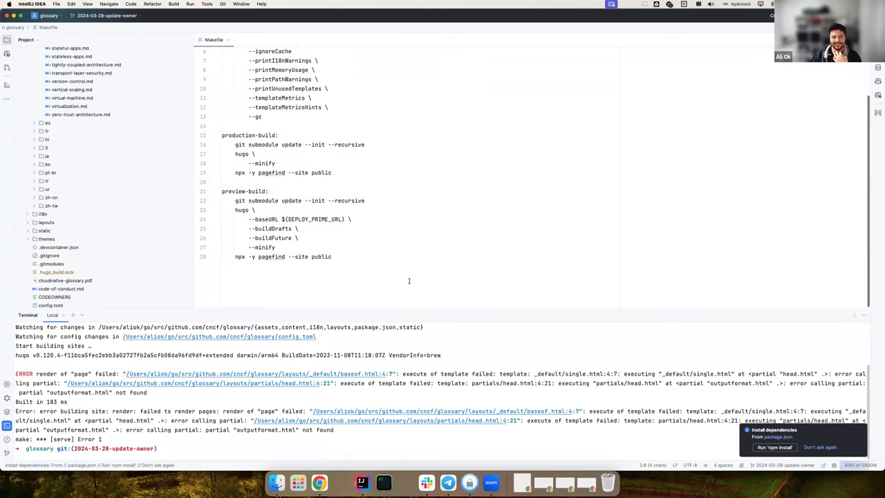